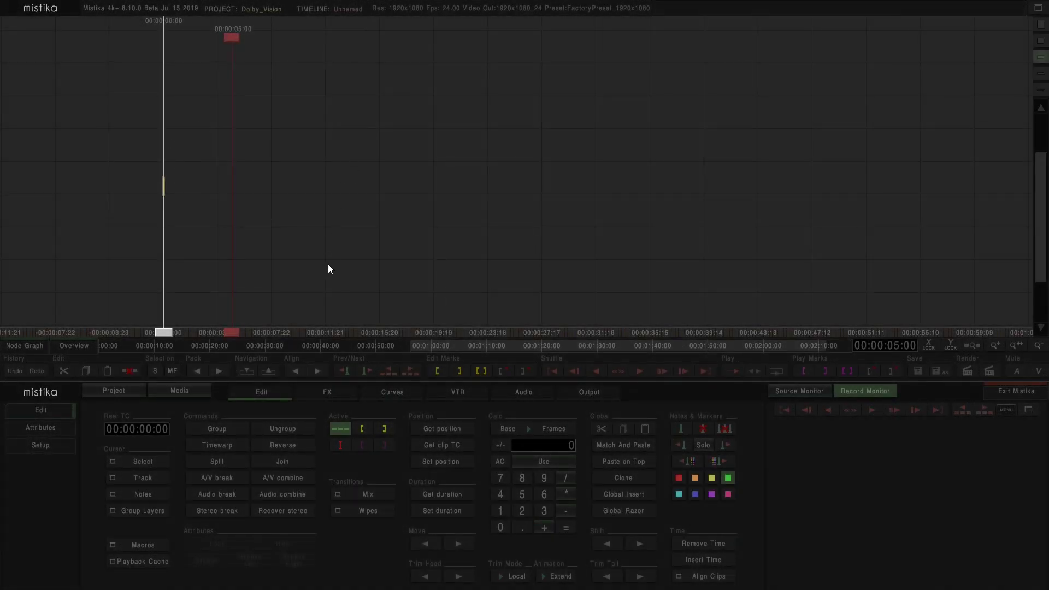
- Try adding the Dolby Vision effect from the FX list, triggering the missing-licence warning
left_click(318, 393)
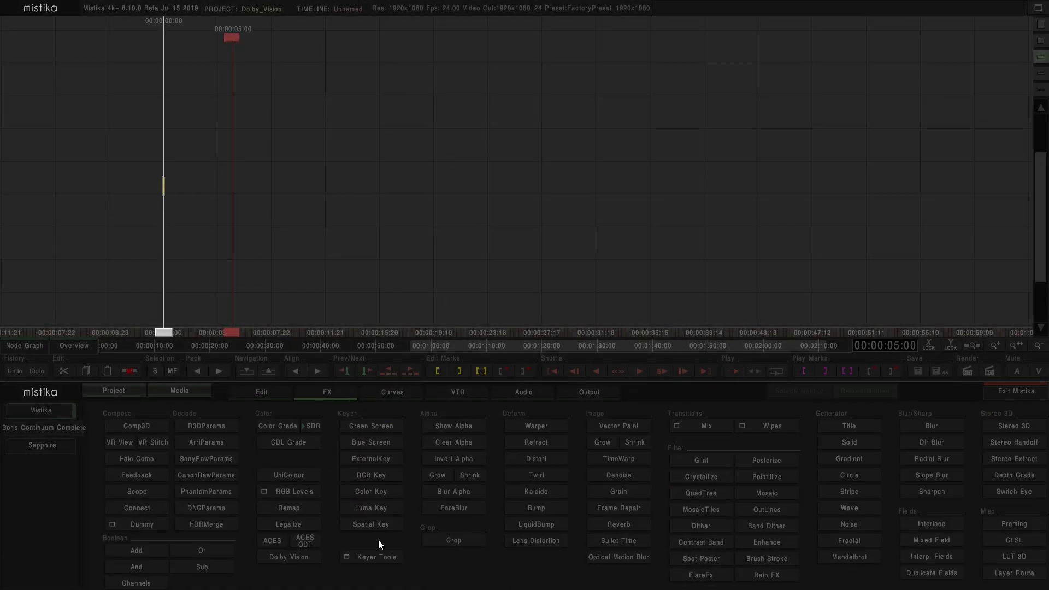
left_click(302, 562)
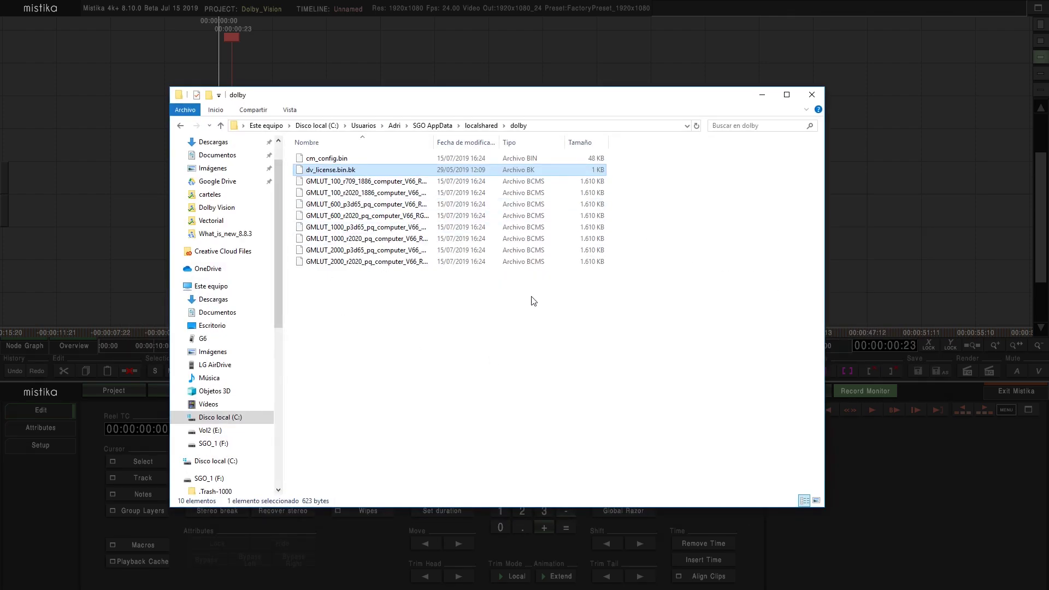
- Rename dv_license.bin.bk to dv_license.bin and confirm the extension change
right_click(355, 173)
left_click(401, 352)
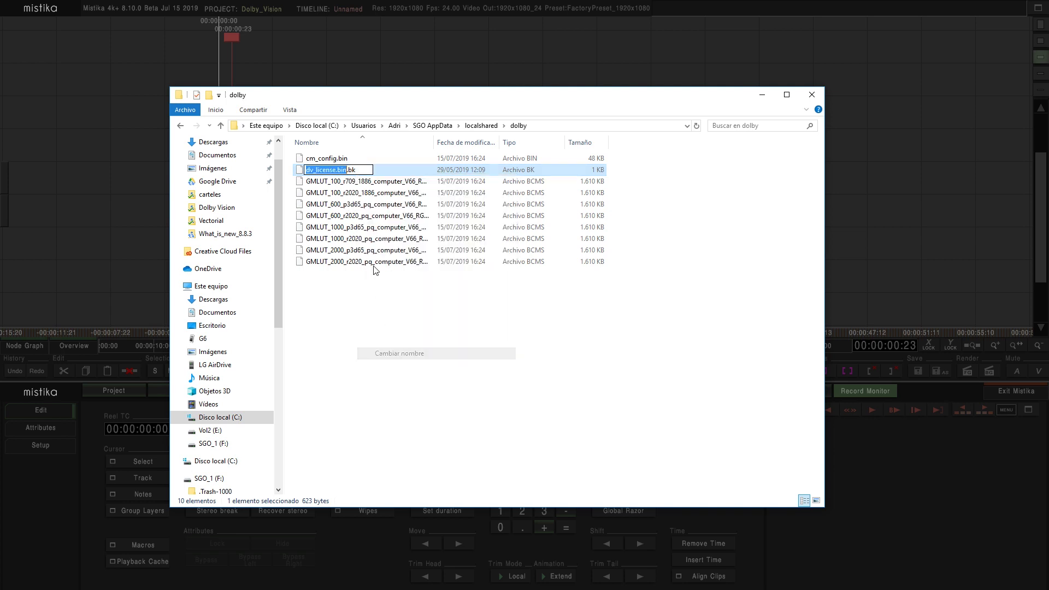
left_click(364, 169)
key("BackSpace")
key("BackSpace")
key("BackSpace")
key("Return")
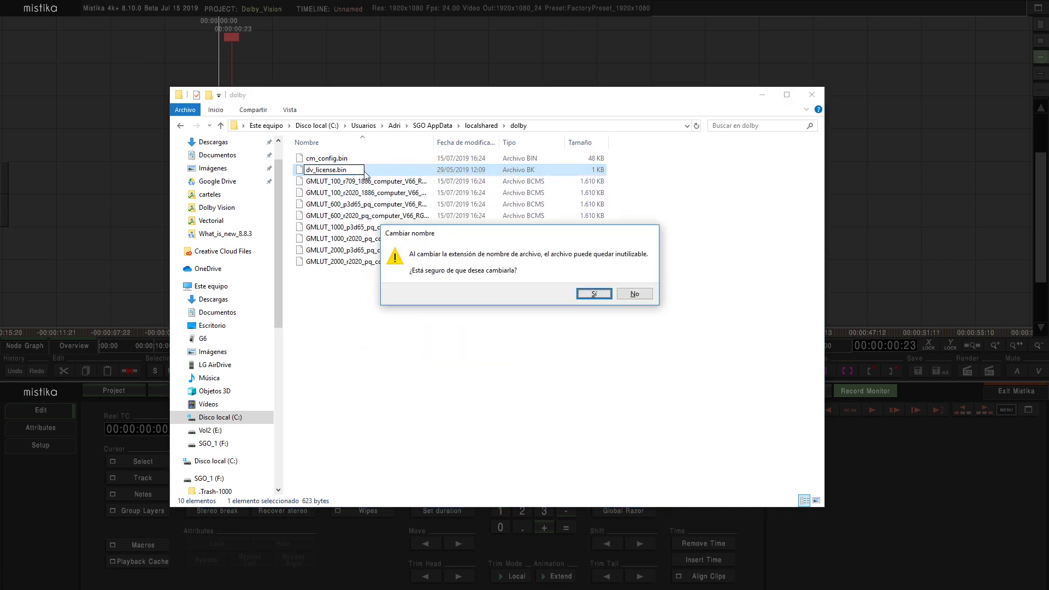
left_click(590, 297)
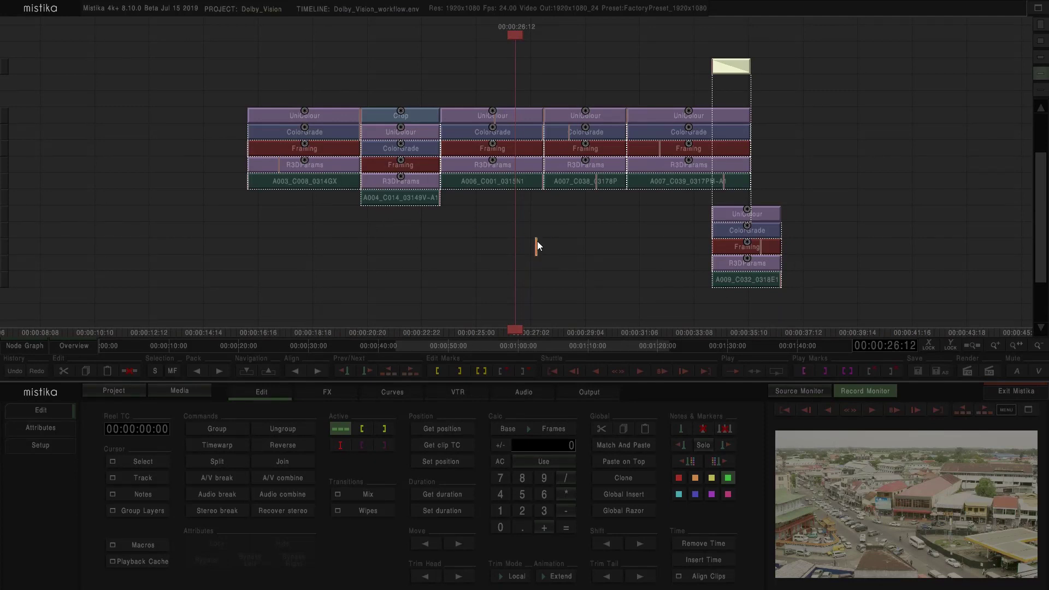
double_click(415, 132)
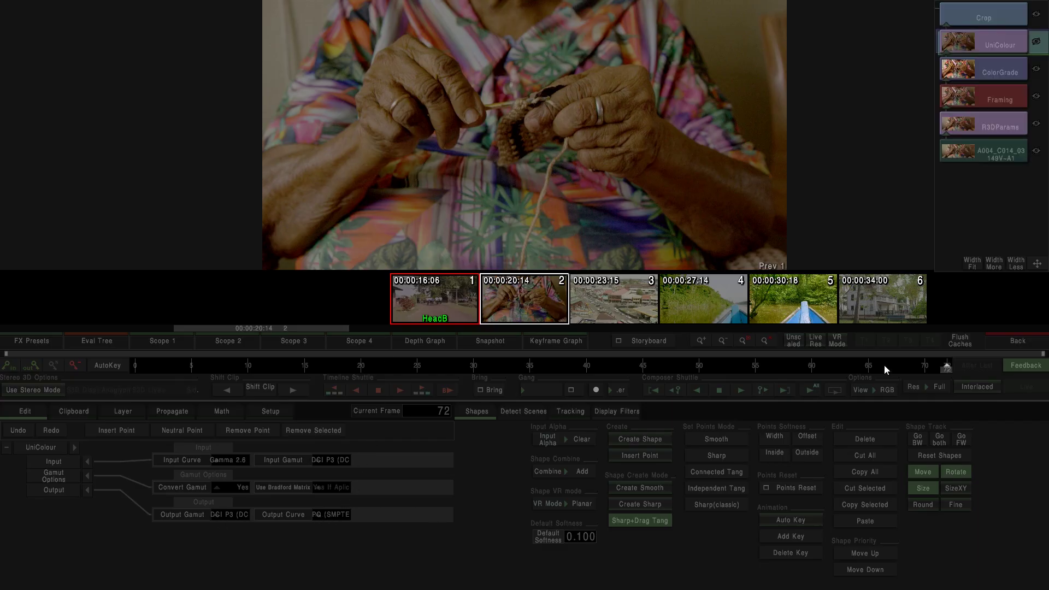
left_click(991, 339)
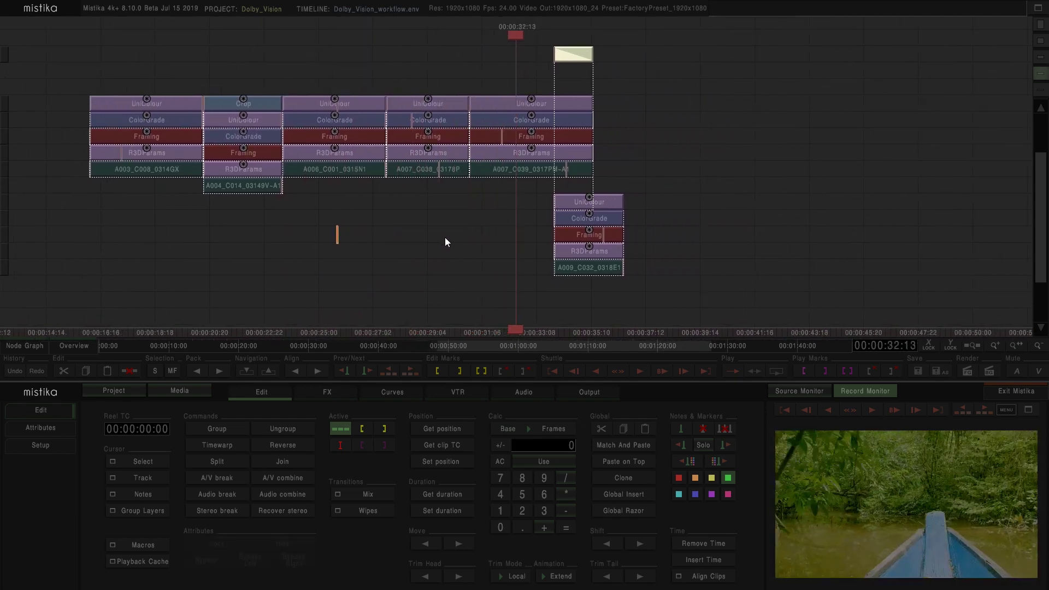
key("j")
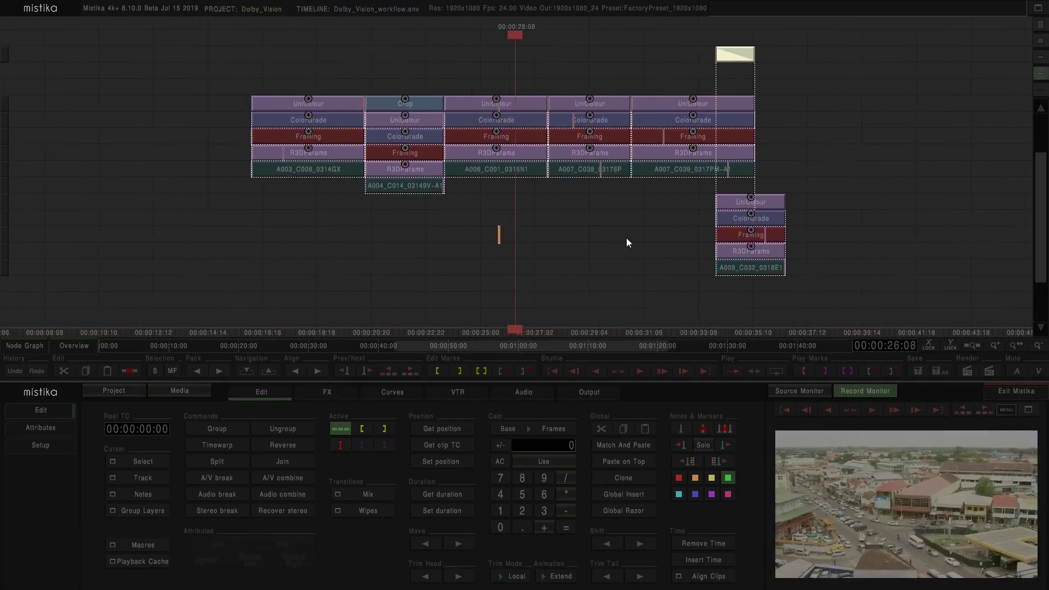
key("k")
key("l")
key("k")
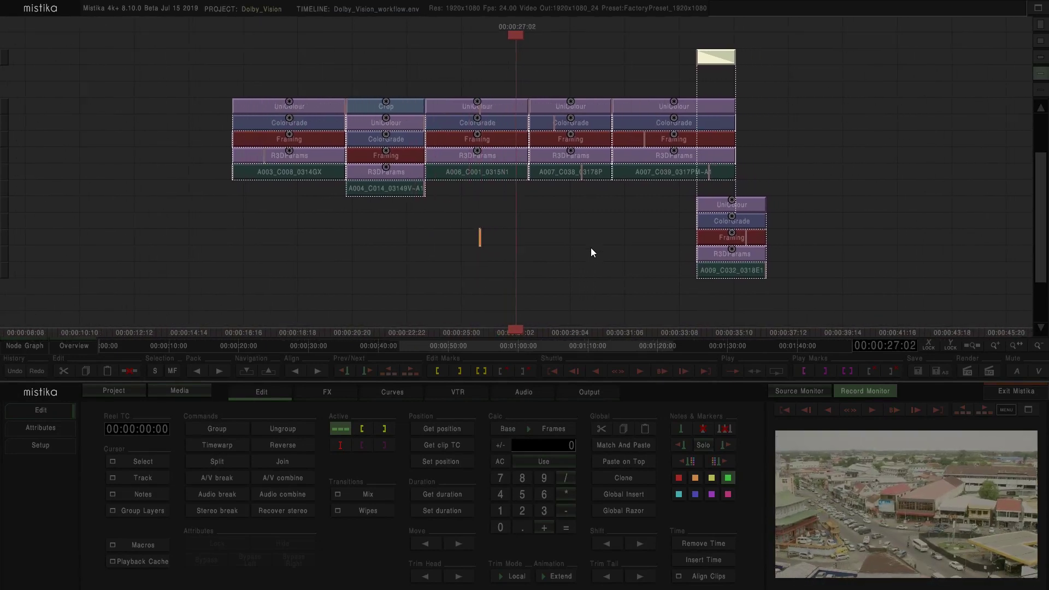
- Select all timeline clips and apply the Group Segments macro
left_click_drag(775, 295, 254, 104)
left_click(143, 545)
left_click(148, 413)
- Move the lone last segment up a track, beneath the main row
left_click(521, 232)
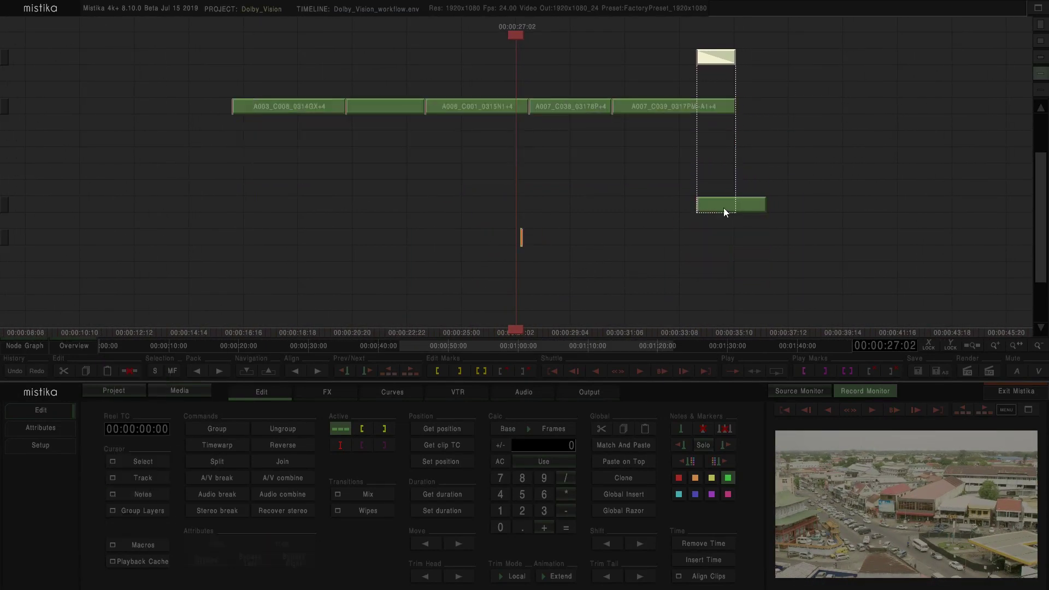
left_click(718, 153)
left_click_drag(713, 205, 709, 140)
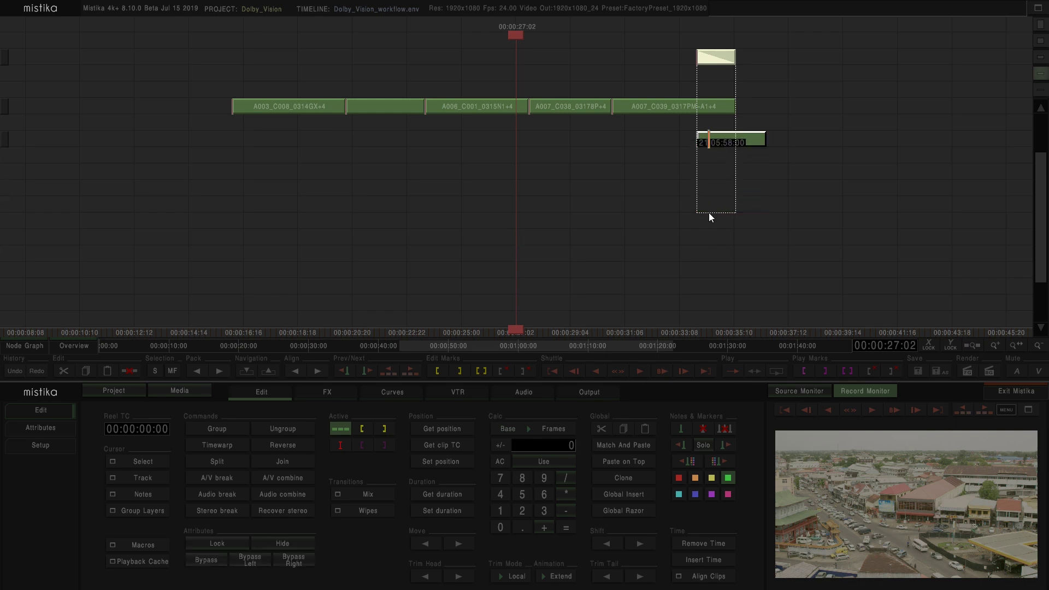
left_click(643, 196)
scroll(365, 222, "up", 2)
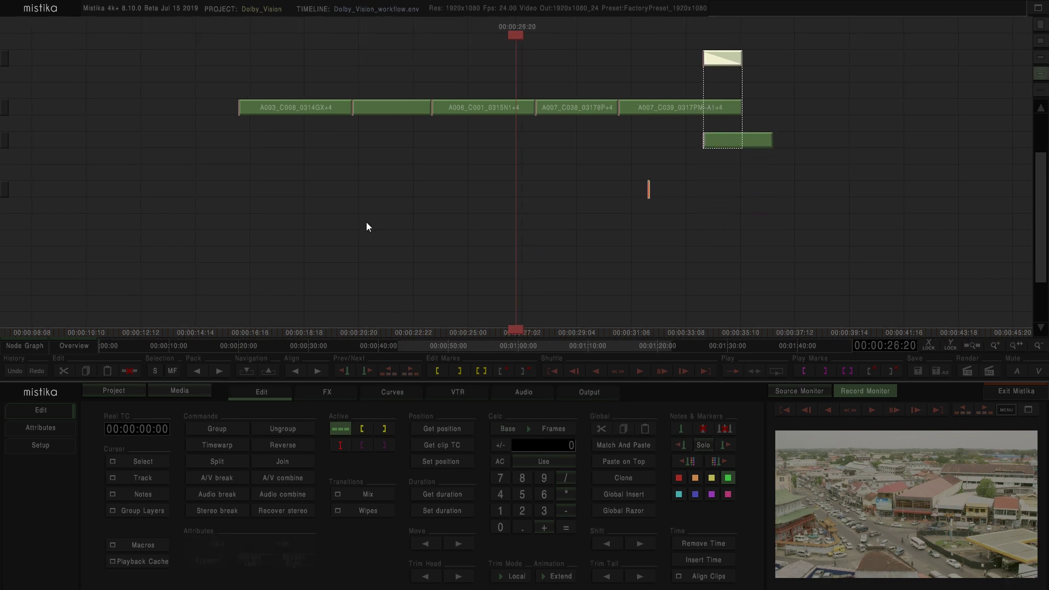
left_click(41, 446)
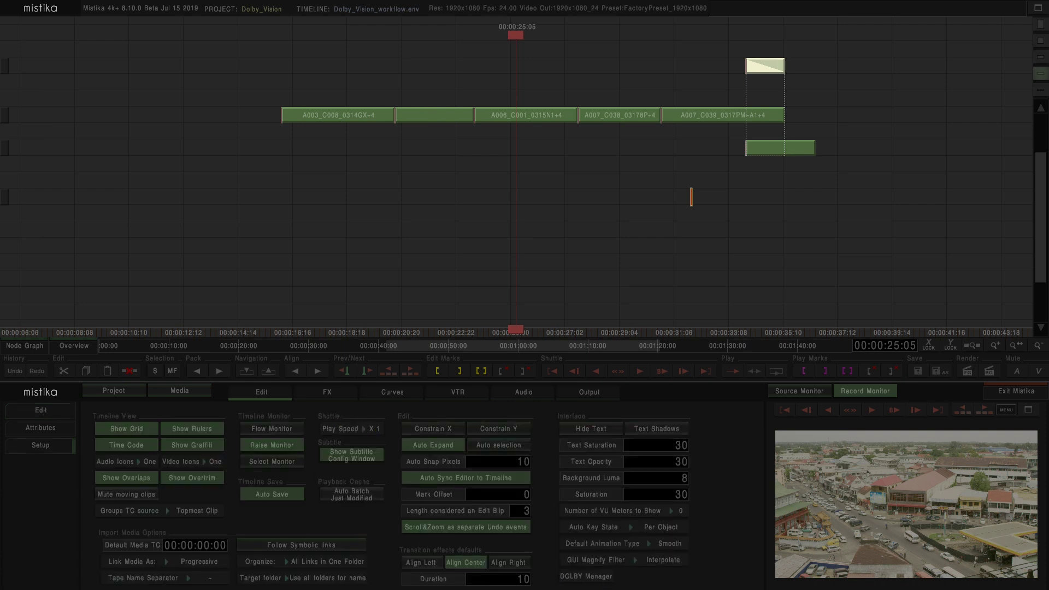
- In the Dolby CMUs Manager, keep Internal CMU, the 4000-nit P3 master and the 100-nit BT.709 target
left_click(589, 578)
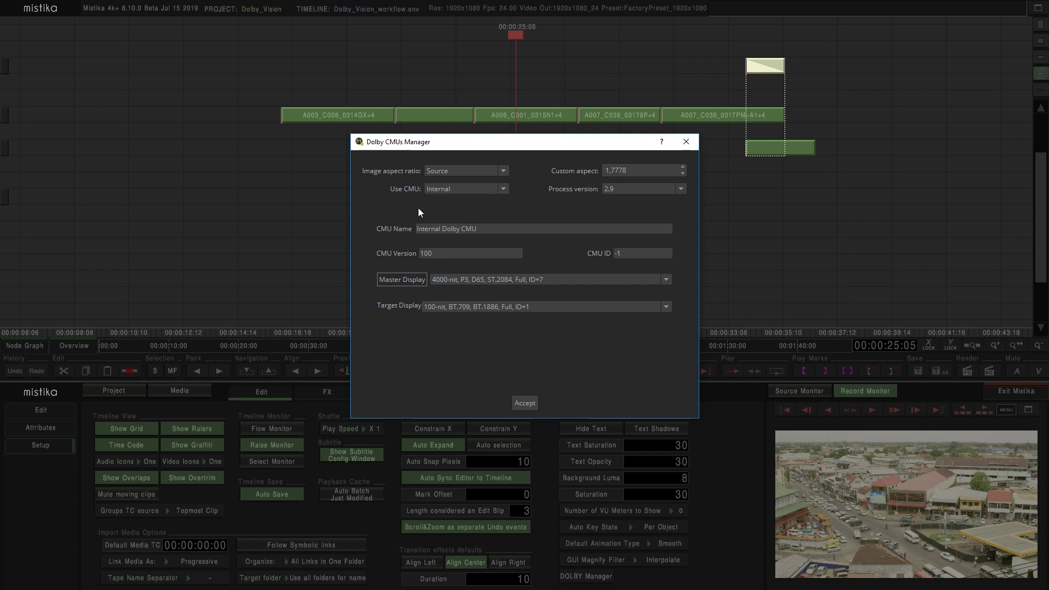
left_click(506, 191)
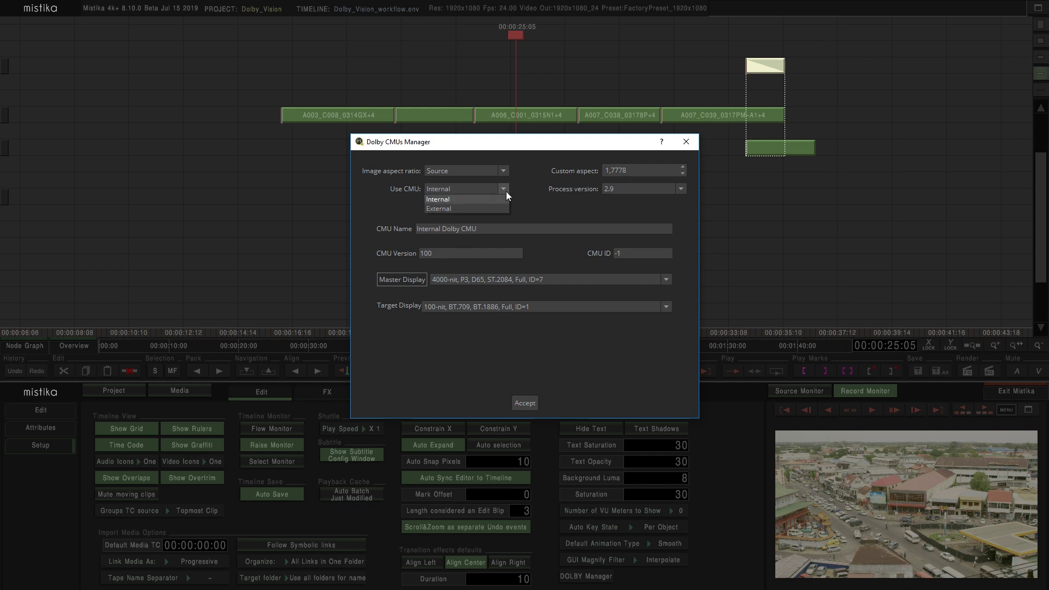
left_click(505, 191)
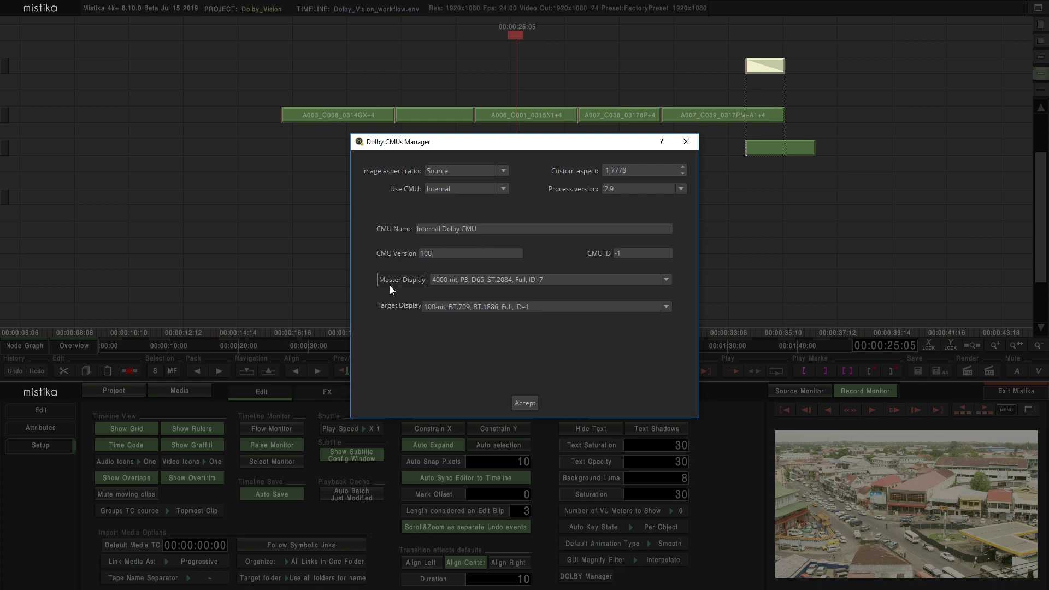
left_click(448, 278)
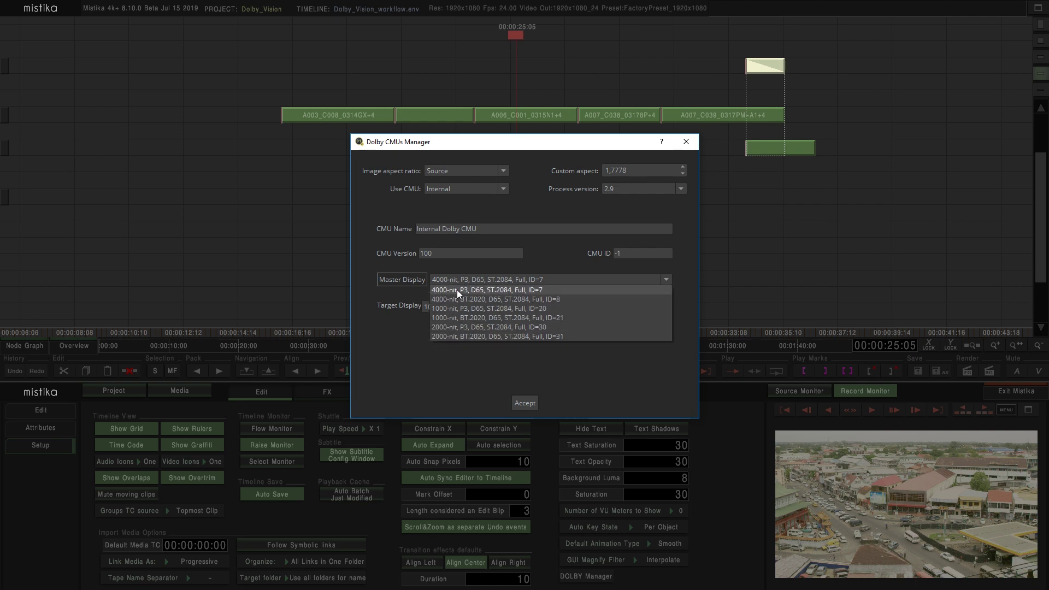
left_click(505, 292)
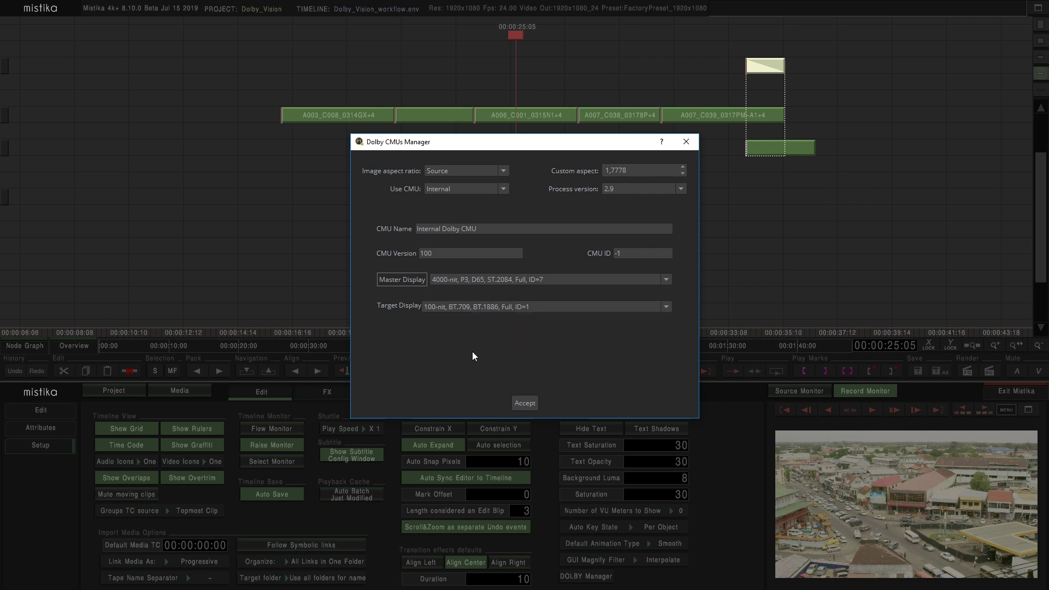
left_click(489, 308)
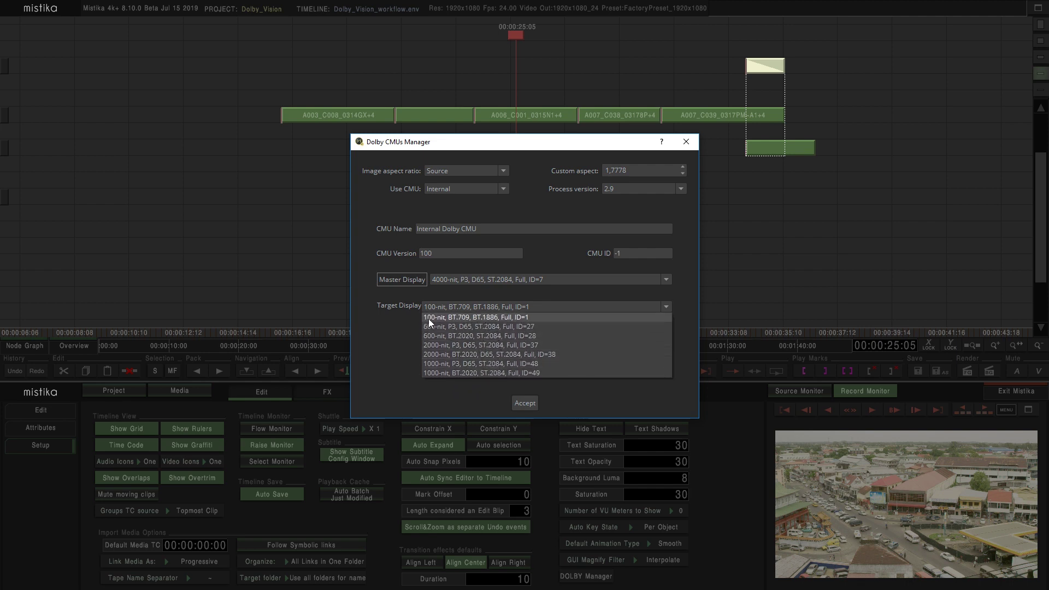
left_click(465, 319)
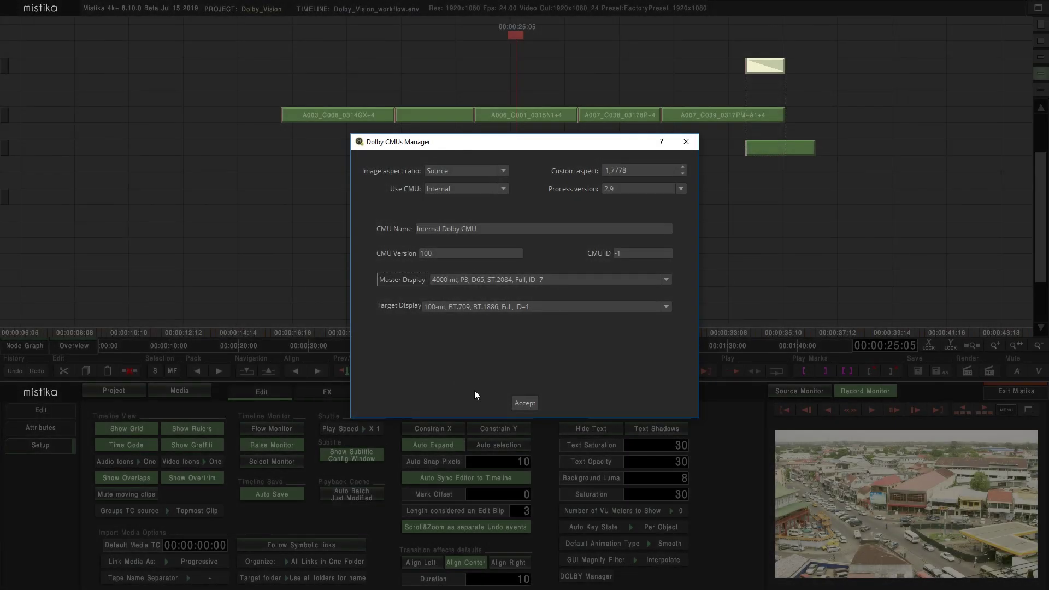
- Accept the CMU settings and add a Dolby Vision effect to all grouped clips
left_click(525, 403)
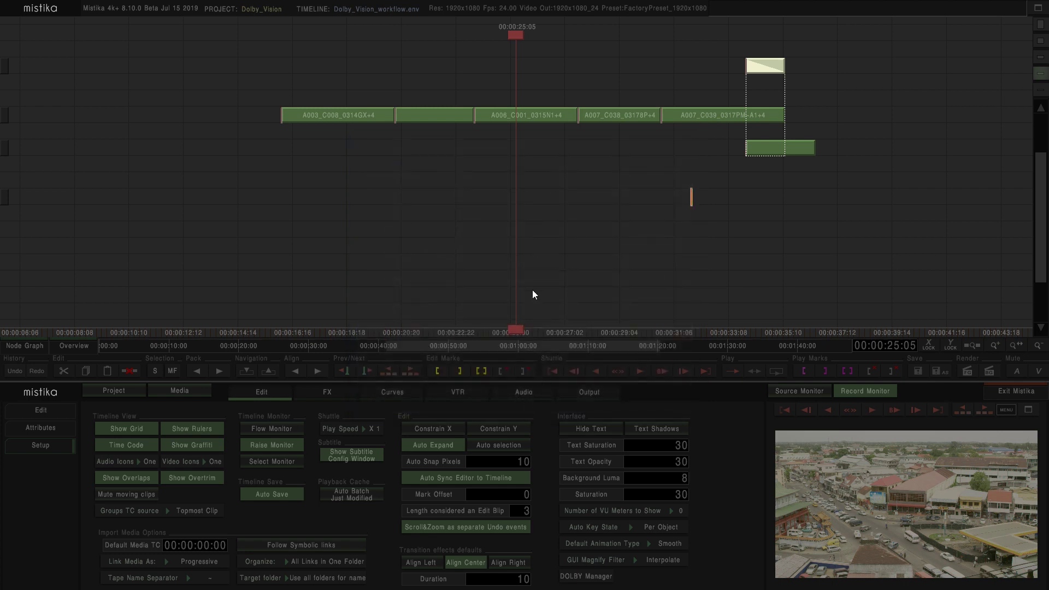
left_click_drag(808, 217, 328, 112)
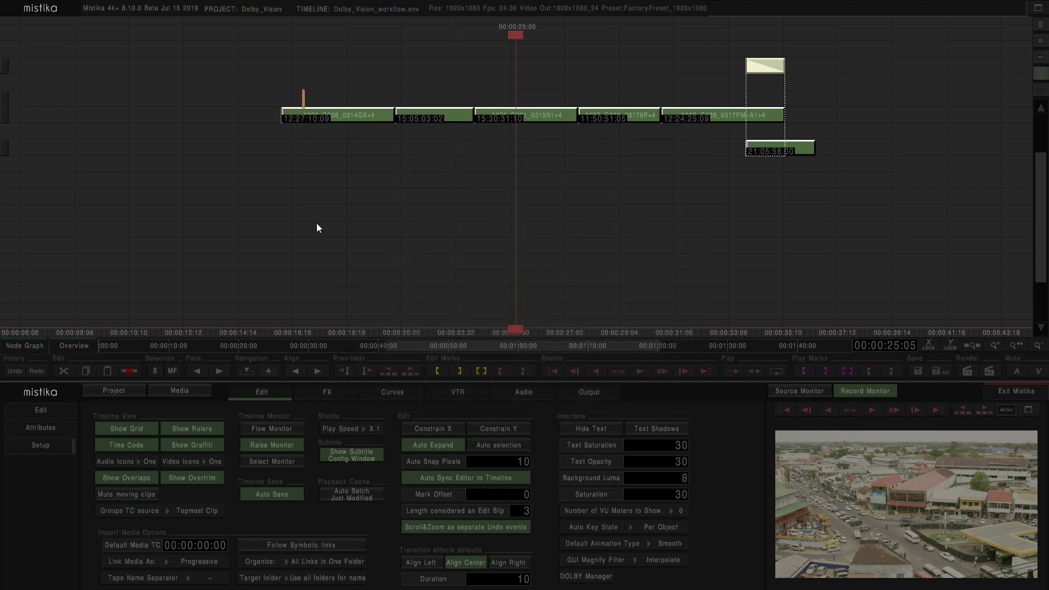
left_click(314, 391)
left_click(281, 556)
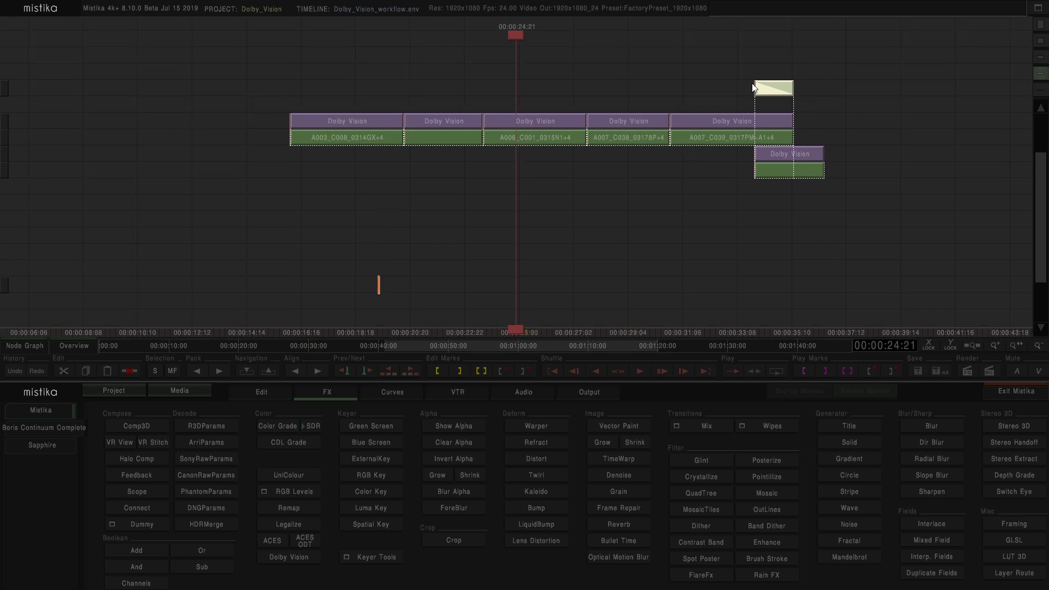
- Open the first clip's Dolby Vision effect parameters
left_click_drag(777, 96, 751, 164)
left_click_drag(755, 123, 775, 148)
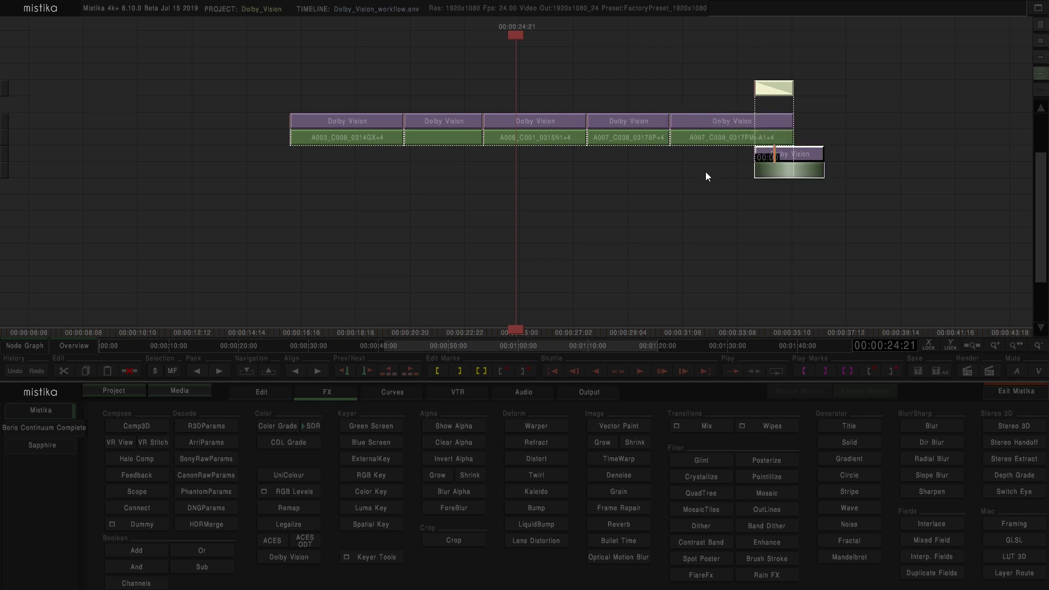
double_click(330, 120)
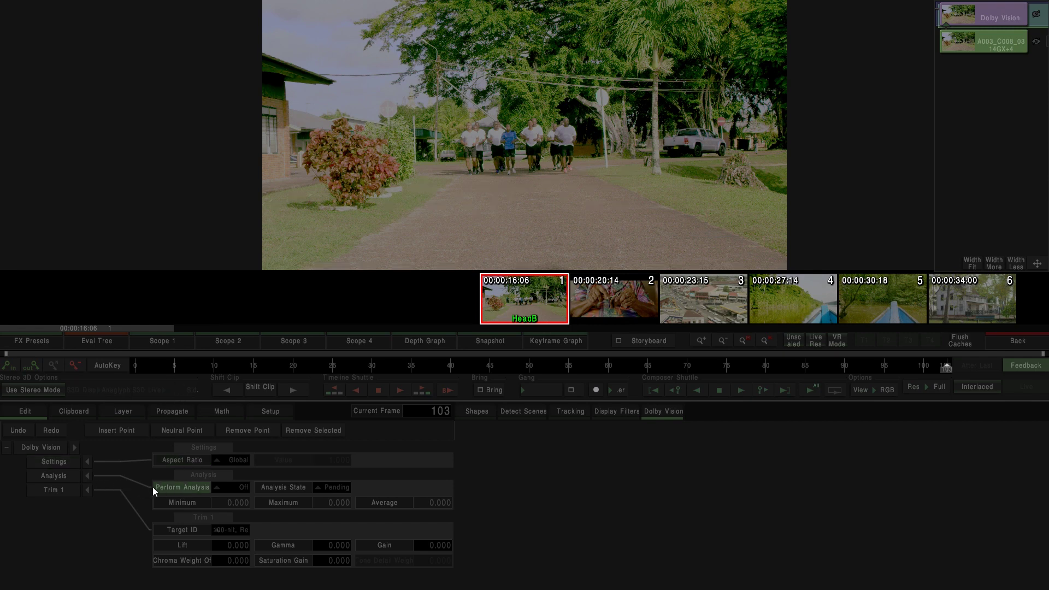
- Enable Dolby Vision analysis from the first frame and play the clip to analyse it
left_click(136, 367)
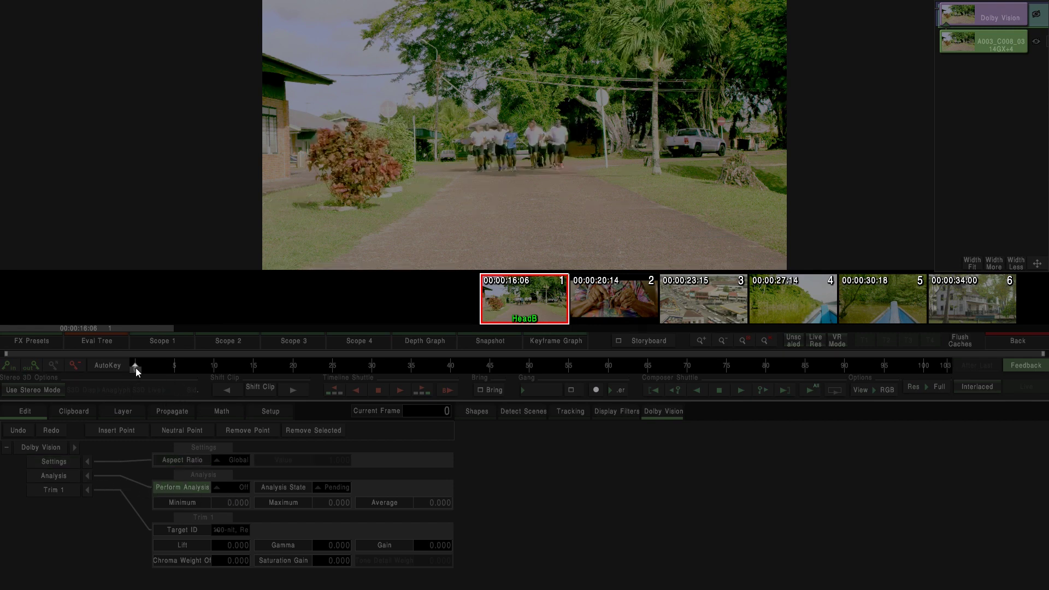
left_click(232, 486)
left_click(233, 476)
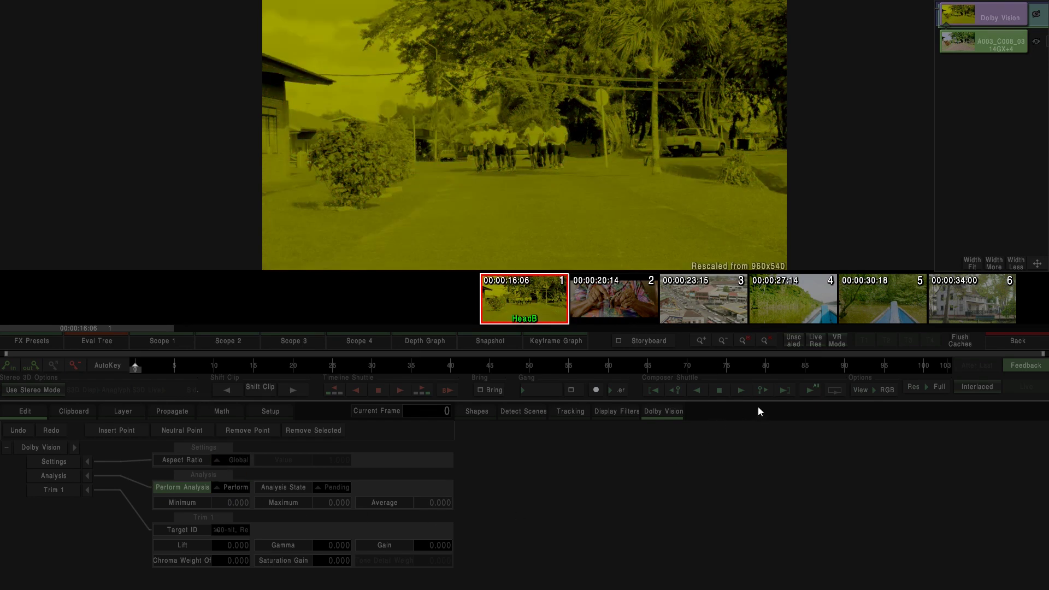
left_click(745, 391)
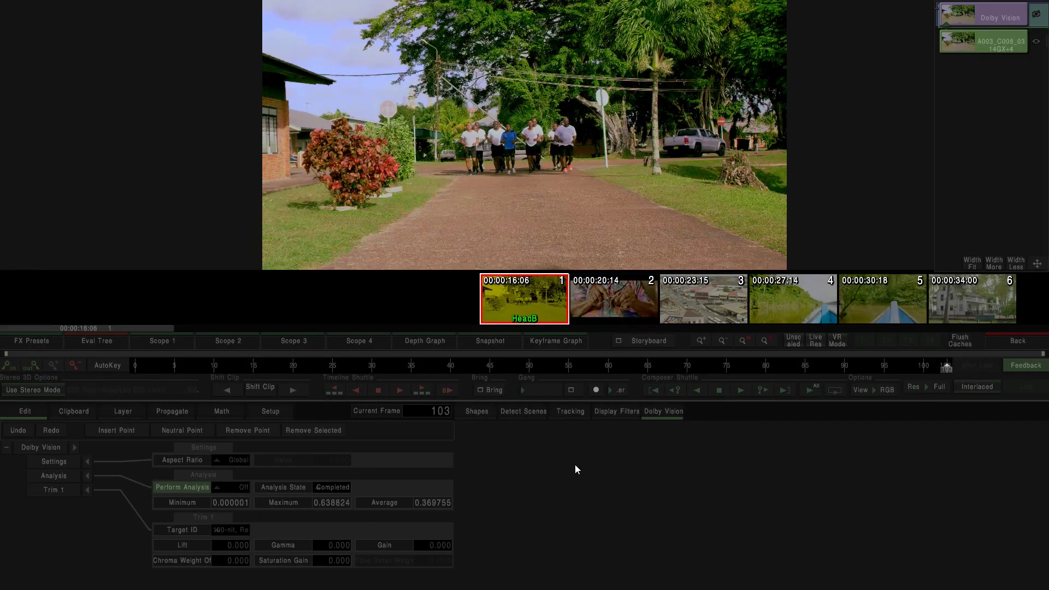
- Compare the image with Dolby Vision bypassed, then set the Trim 1 target to 100-nit Rec. 709
left_click(1036, 19)
left_click(1037, 19)
left_click(1036, 19)
left_click(1036, 19)
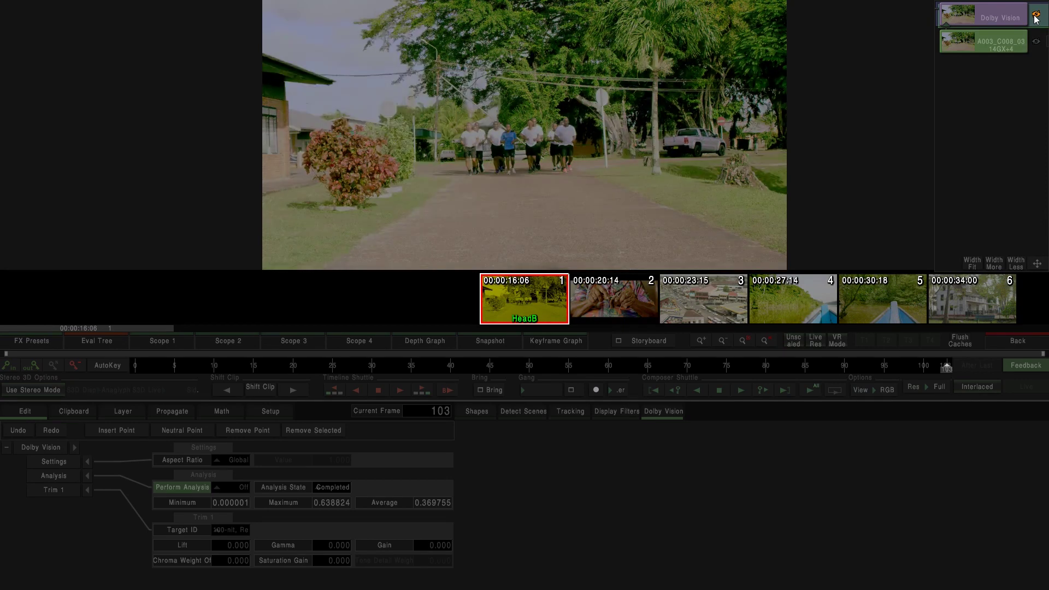
left_click(1036, 18)
scroll(645, 171, "down", 1)
left_click(1036, 16)
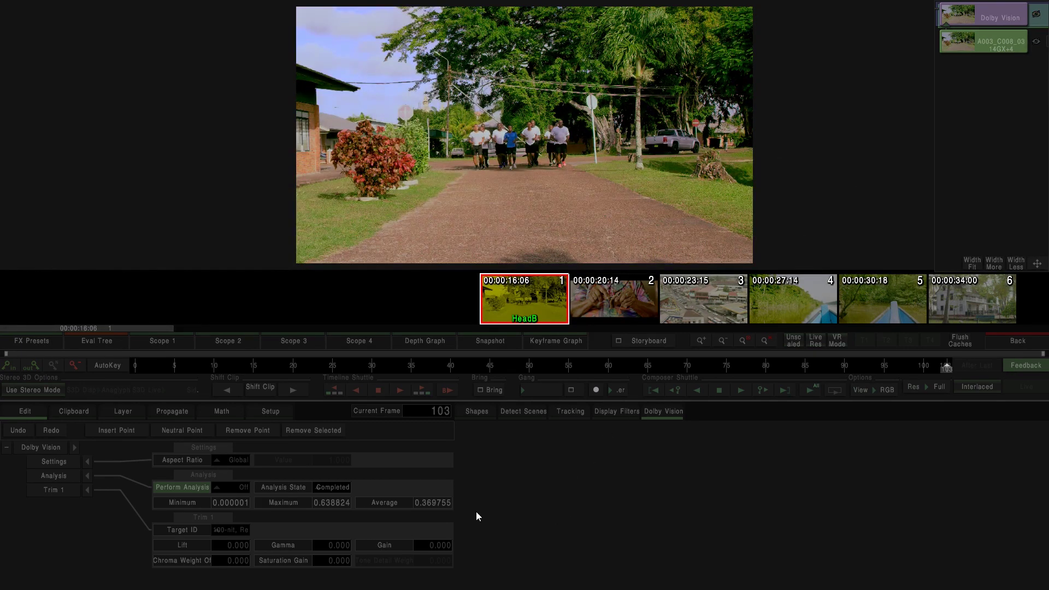
left_click(219, 530)
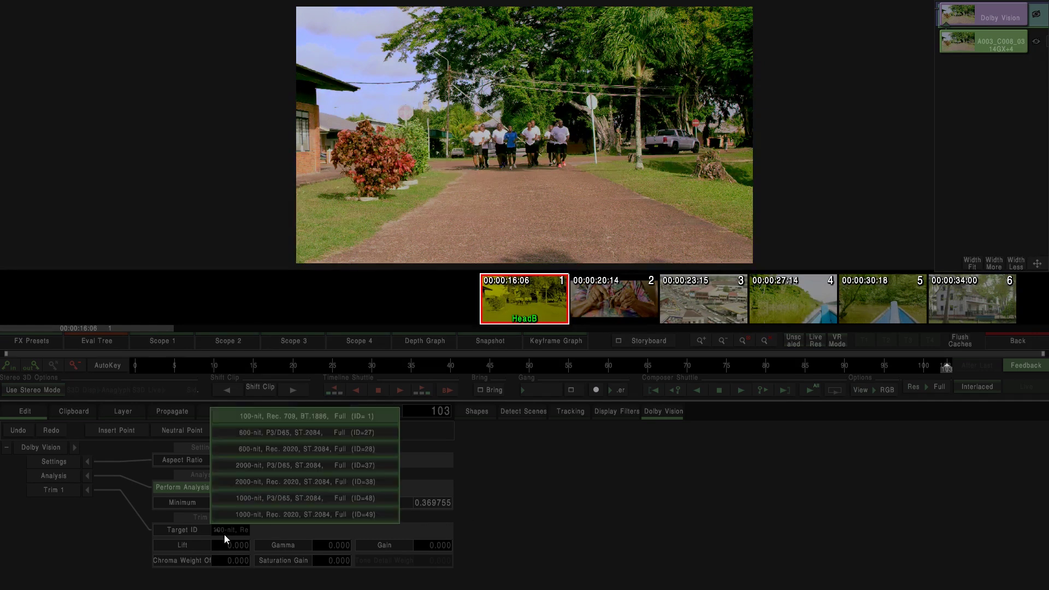
left_click(244, 416)
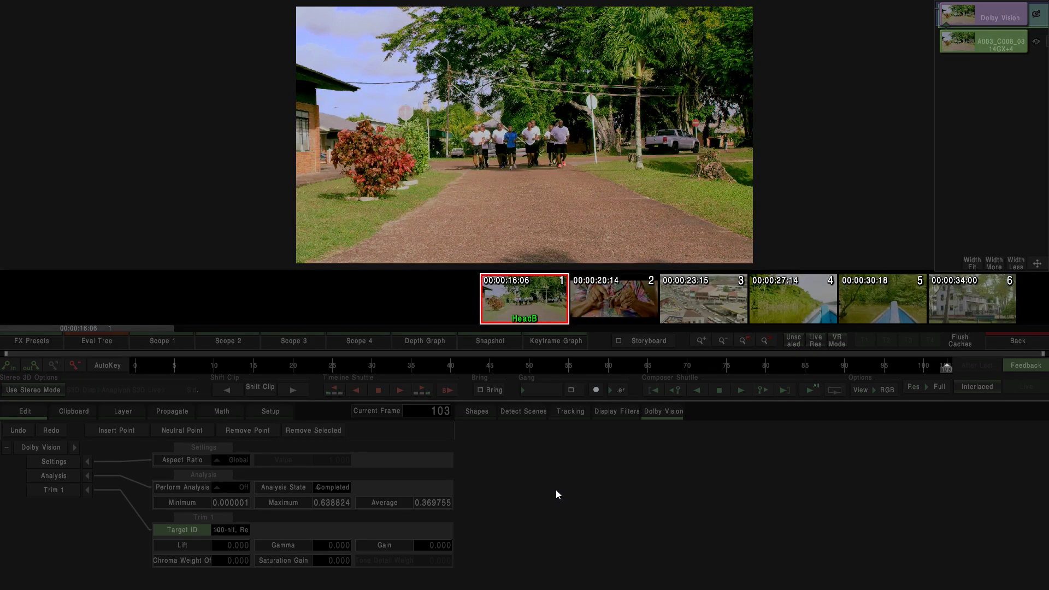
- Set Perform Analysis to Perform, then select all timeline clips and play them for analysis
left_click(188, 487)
left_click(231, 490)
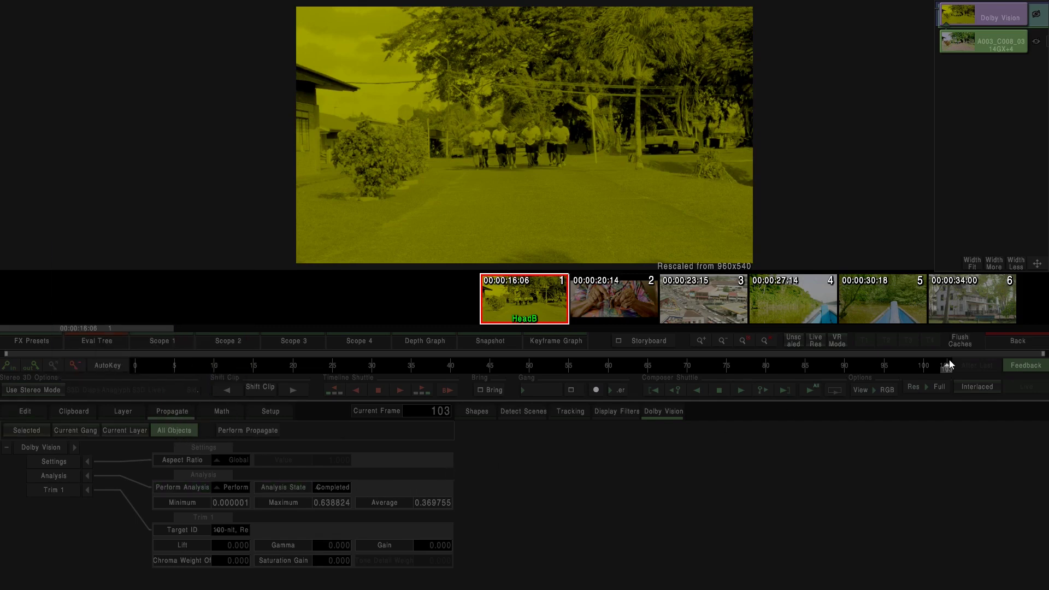
left_click(1002, 337)
left_click_drag(975, 235, 432, 81)
key("space")
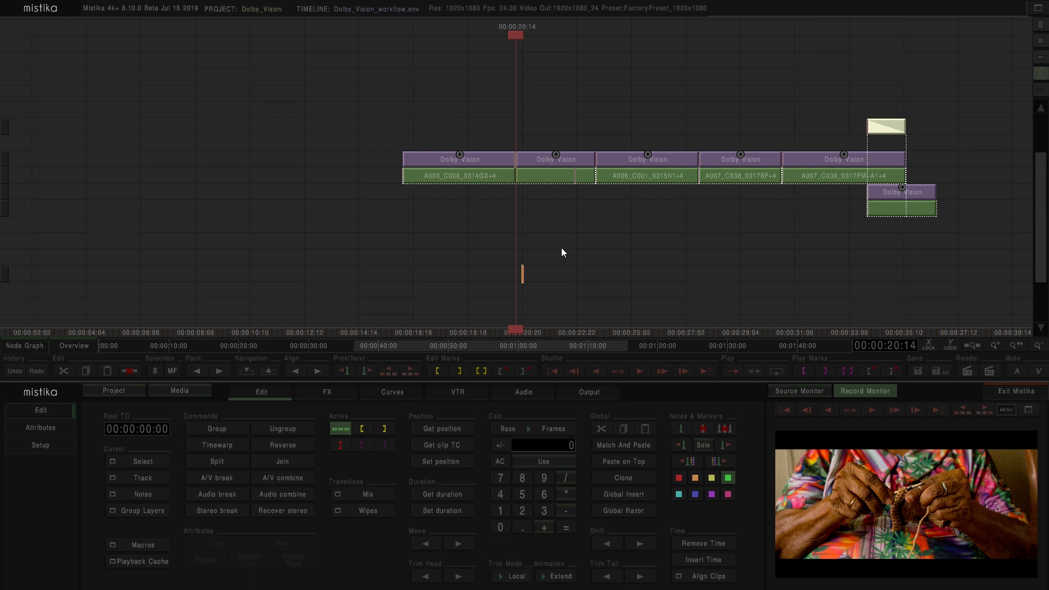
double_click(569, 158)
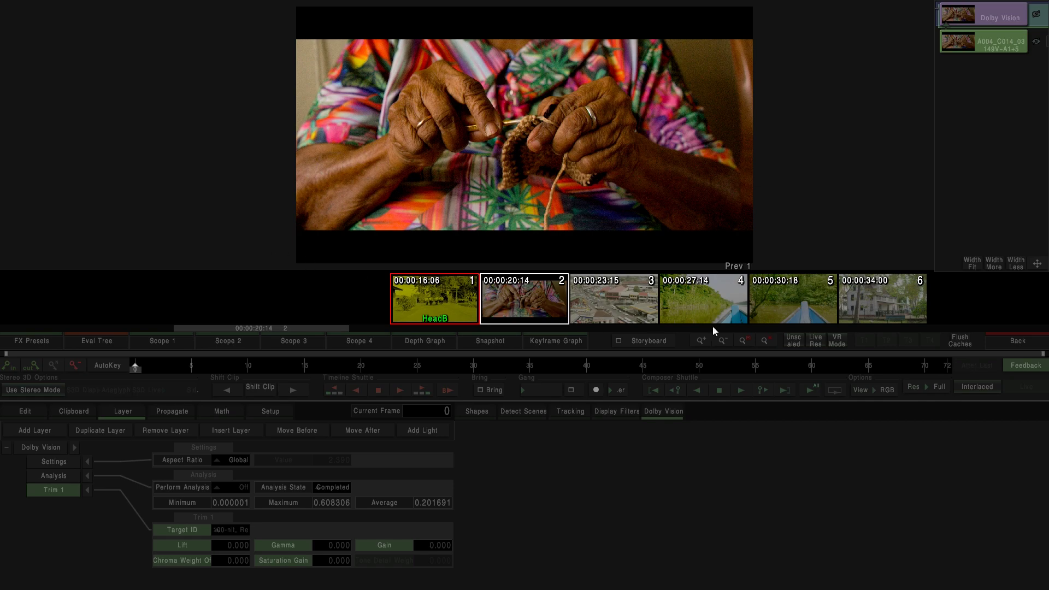
- Clear the clip selection, open the Dolby CMUs Manager and try a Custom image aspect ratio
left_click(1004, 346)
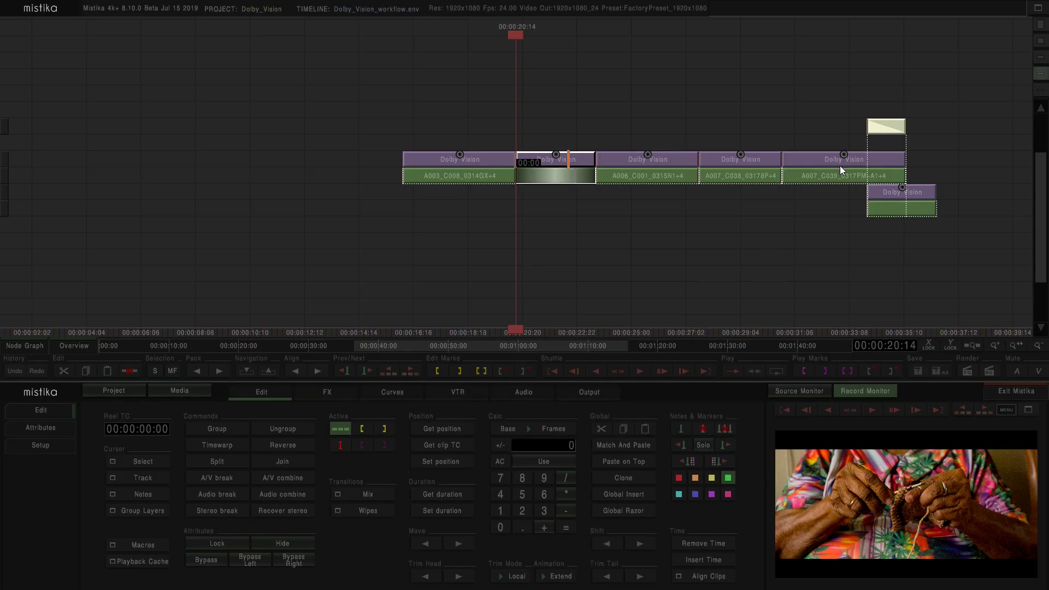
left_click(497, 235)
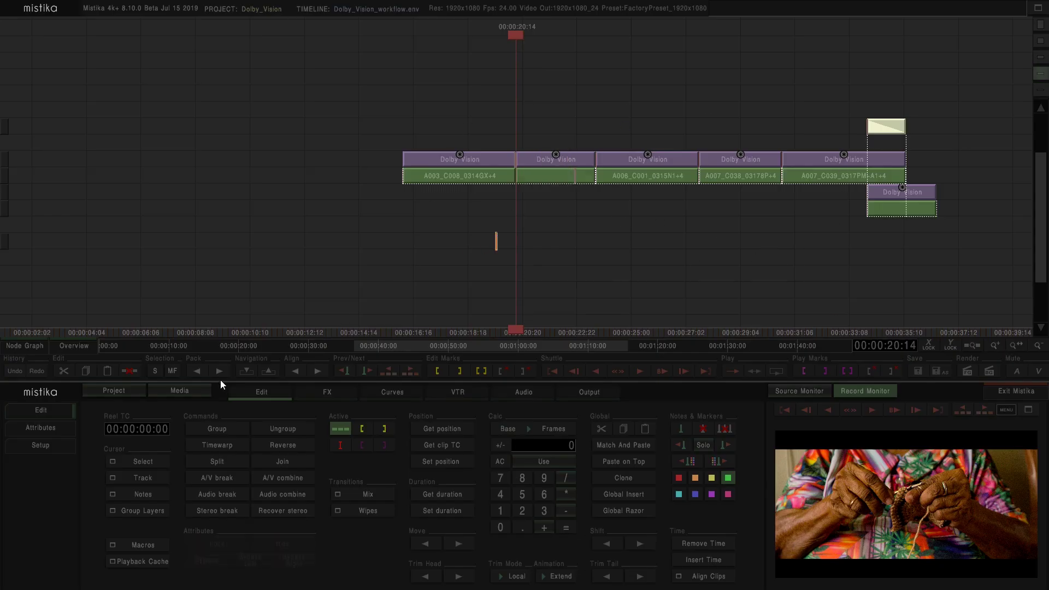
left_click(53, 451)
left_click(575, 578)
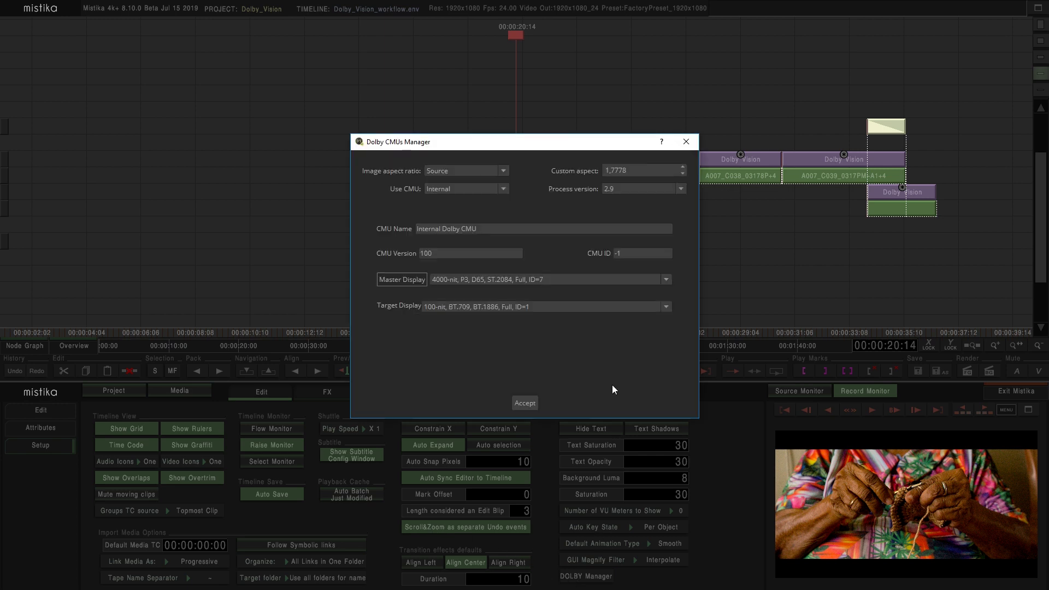
left_click(462, 171)
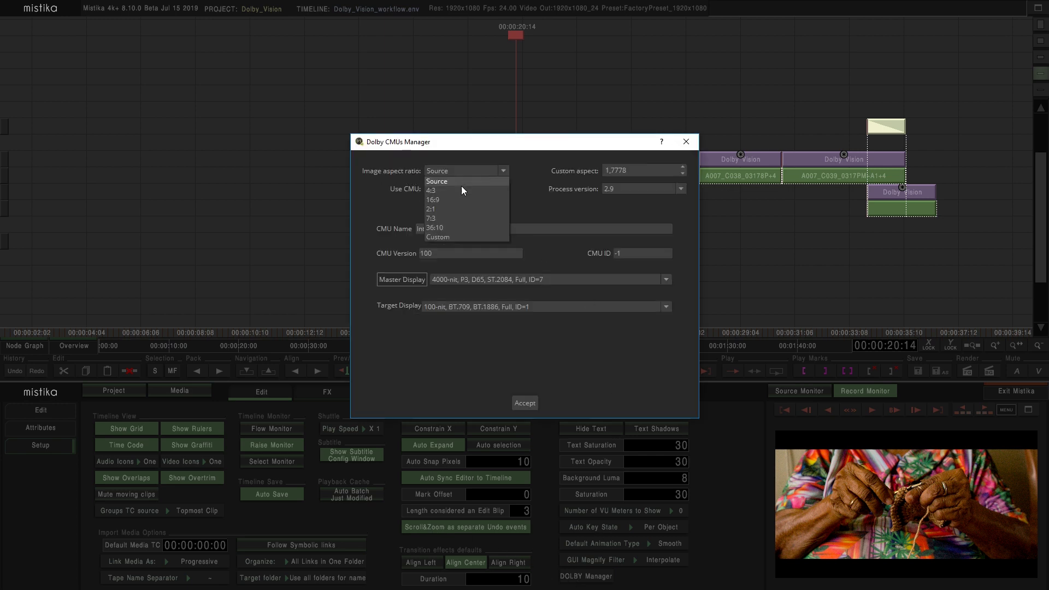
left_click(451, 237)
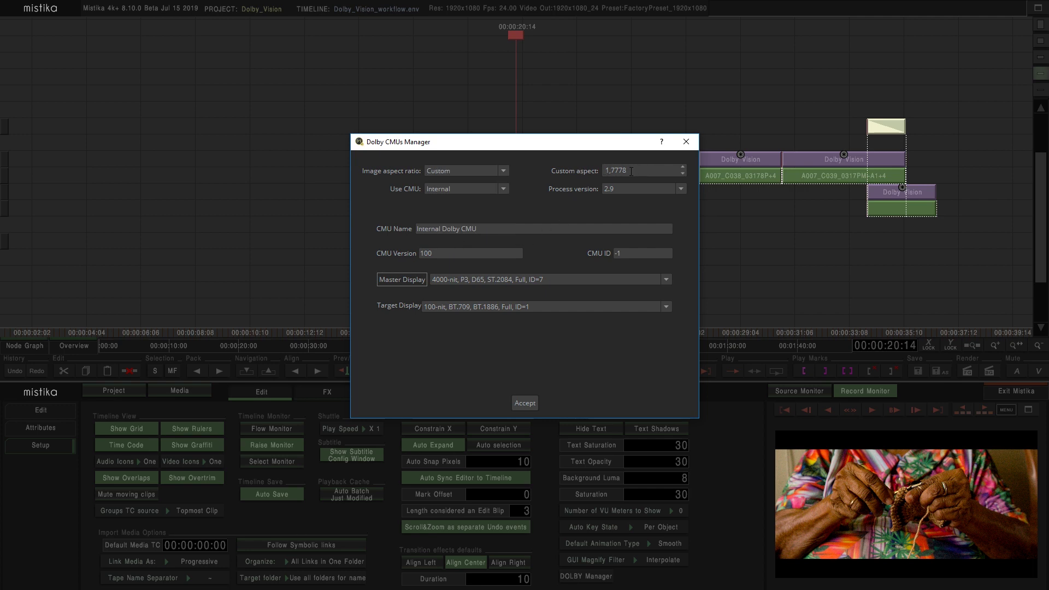
left_click(504, 171)
- Restore the image aspect ratio to Source, accept, and open the second clip's Dolby Vision effect
left_click(467, 179)
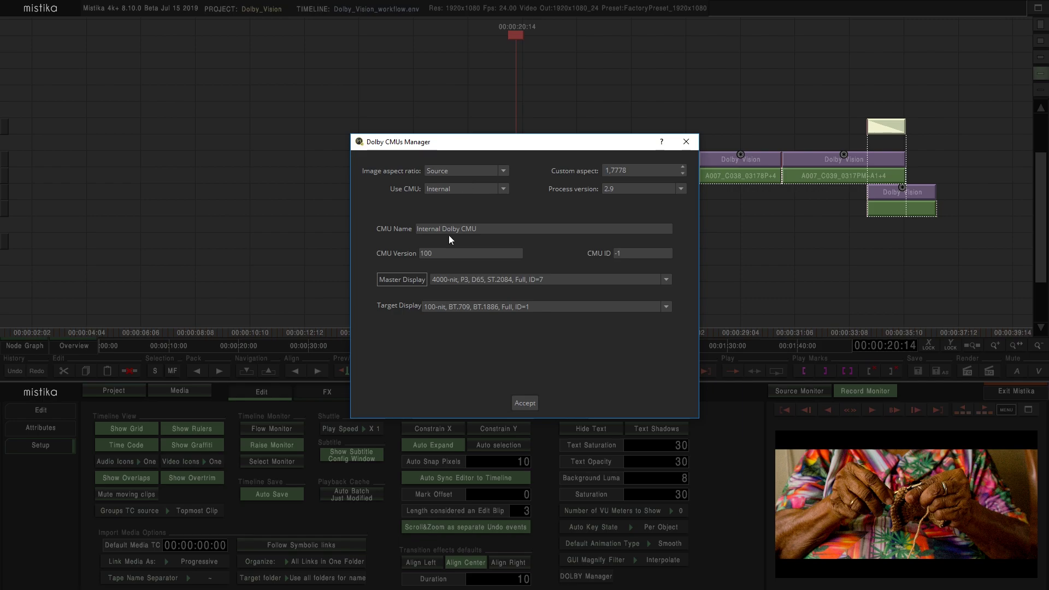
left_click(525, 403)
double_click(560, 160)
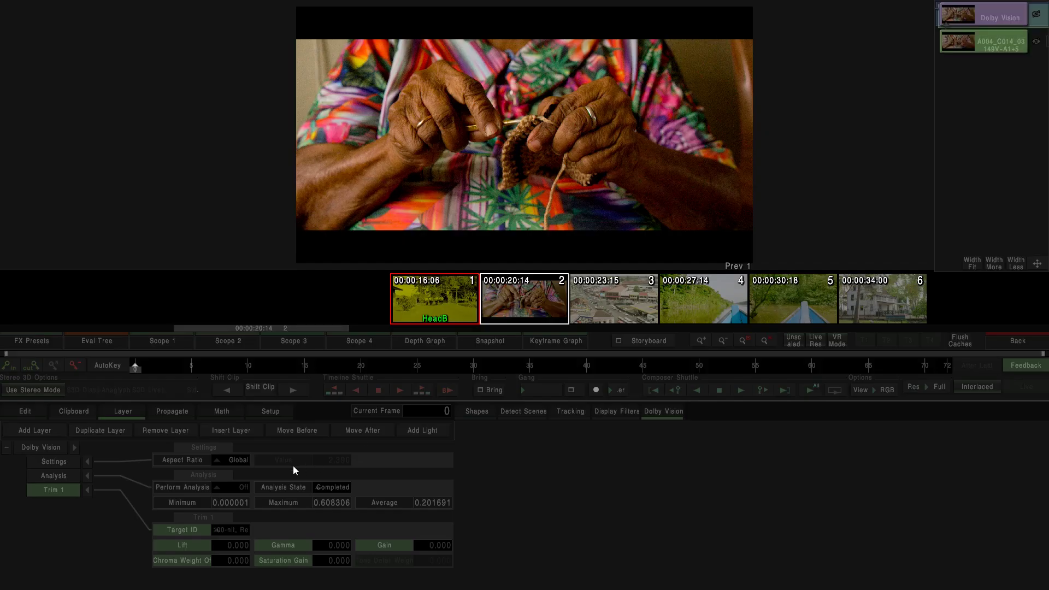
- Set the shot's Aspect Ratio to This Shot, enable analysis and play it to re-analyse
left_click(237, 462)
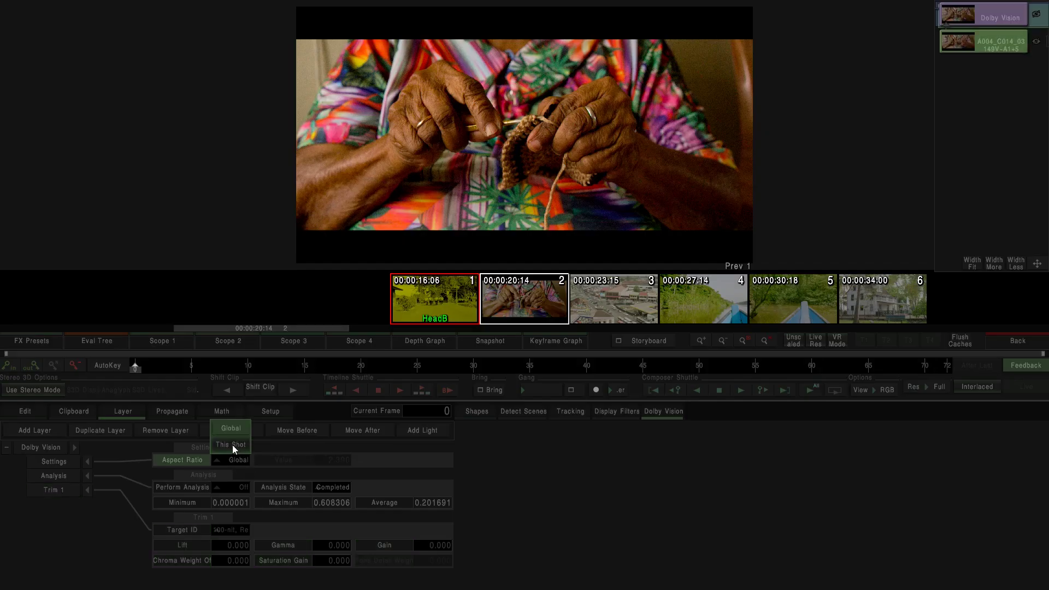
left_click(231, 445)
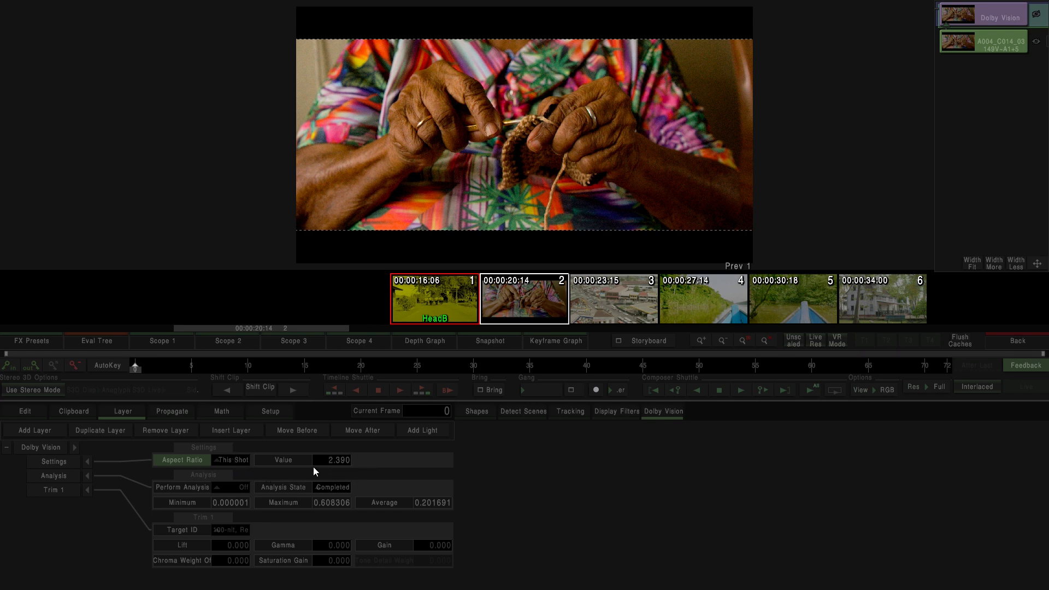
left_click(225, 484)
left_click(225, 471)
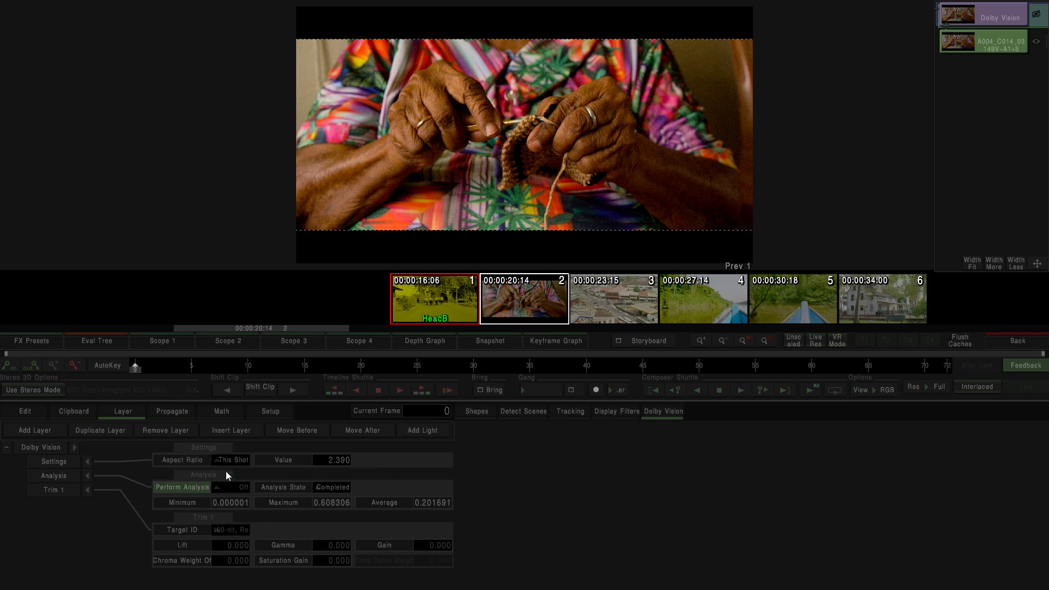
left_click(732, 388)
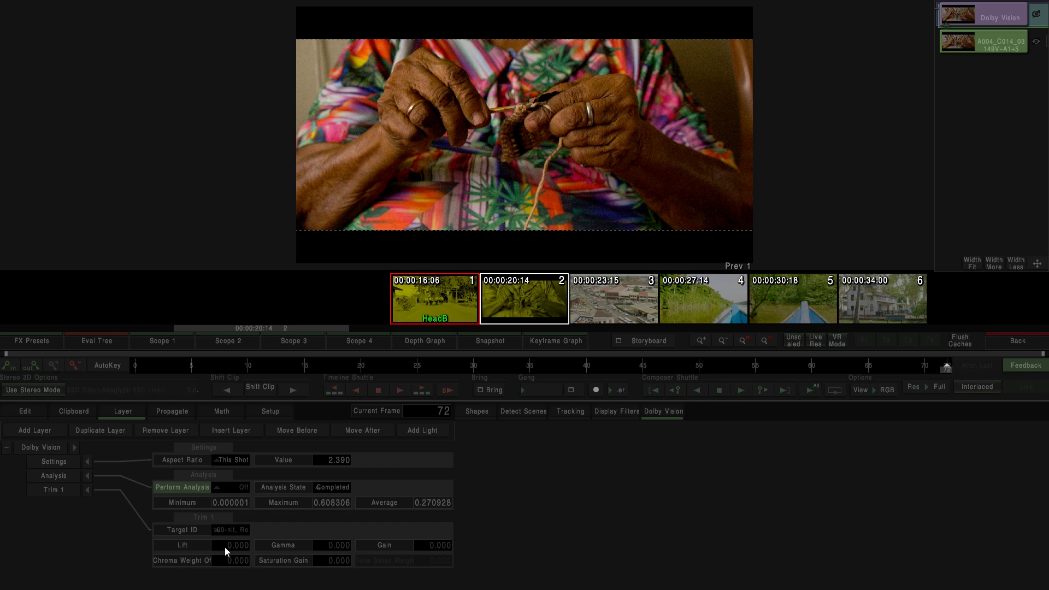
- Keep the 100-nit Rec. 709 Trim 1 target and set Gamma 0.100 and Gain 0.200
left_click(229, 529)
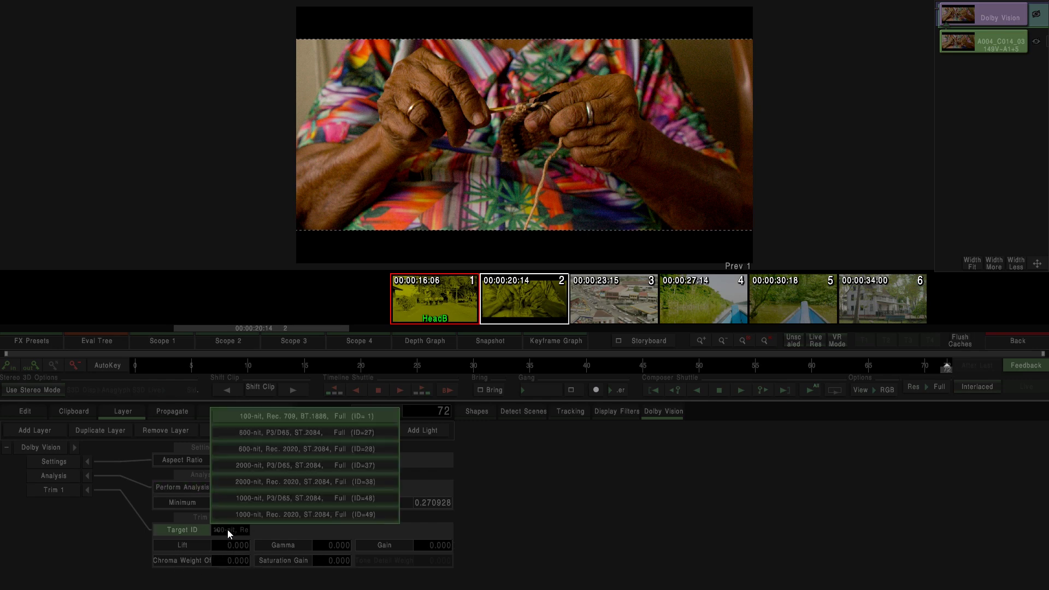
left_click(264, 414)
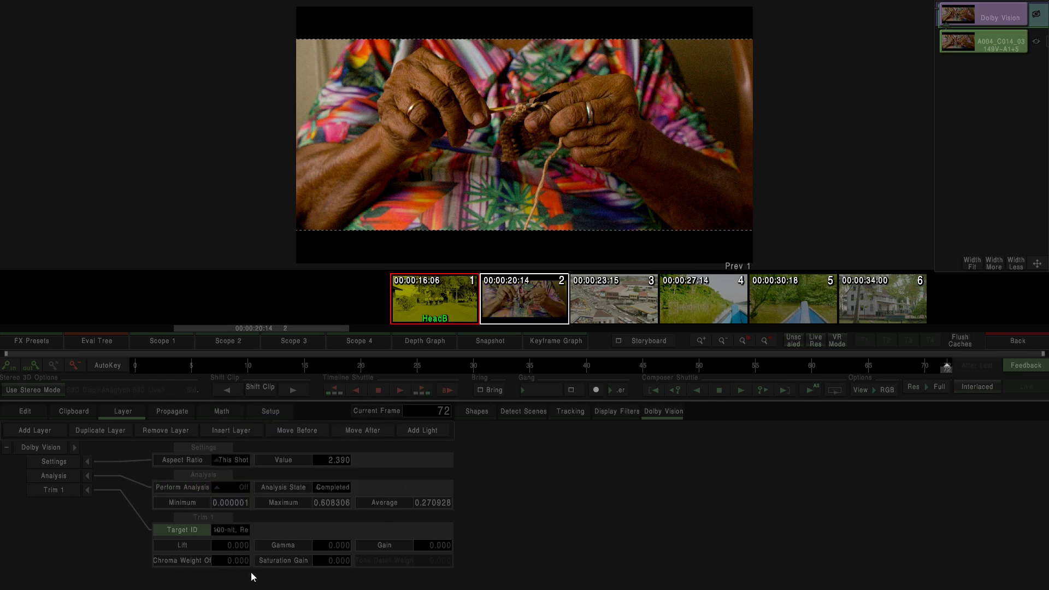
left_click(222, 545)
left_click(309, 549)
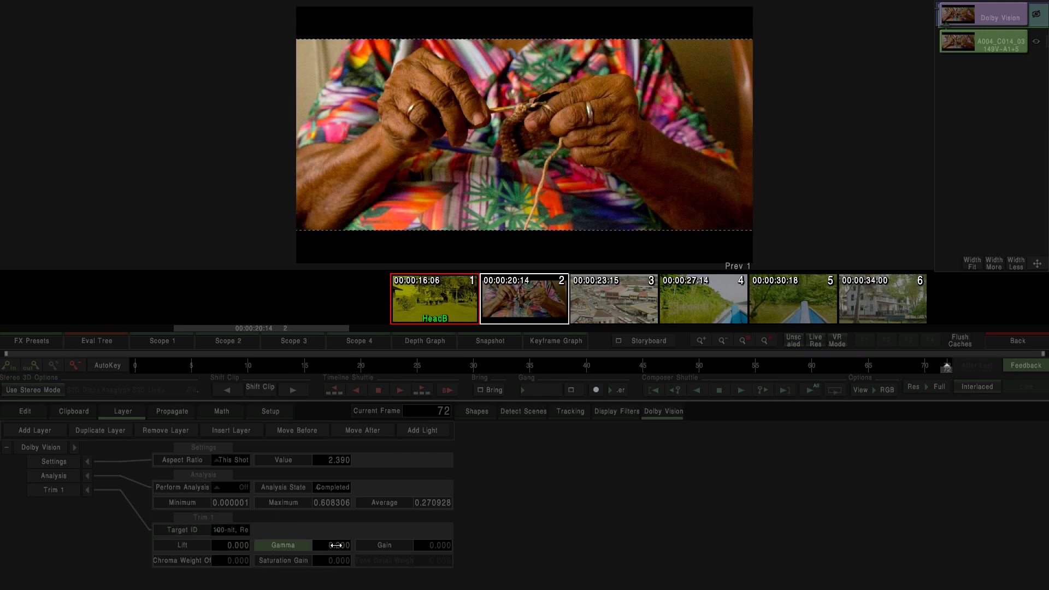
left_click(415, 555)
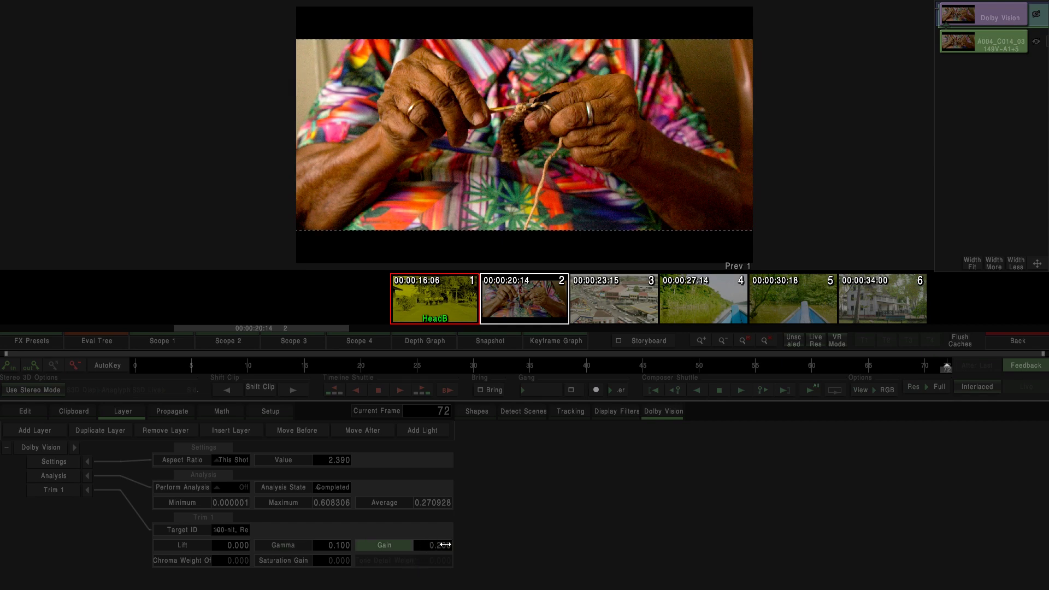
left_click(240, 563)
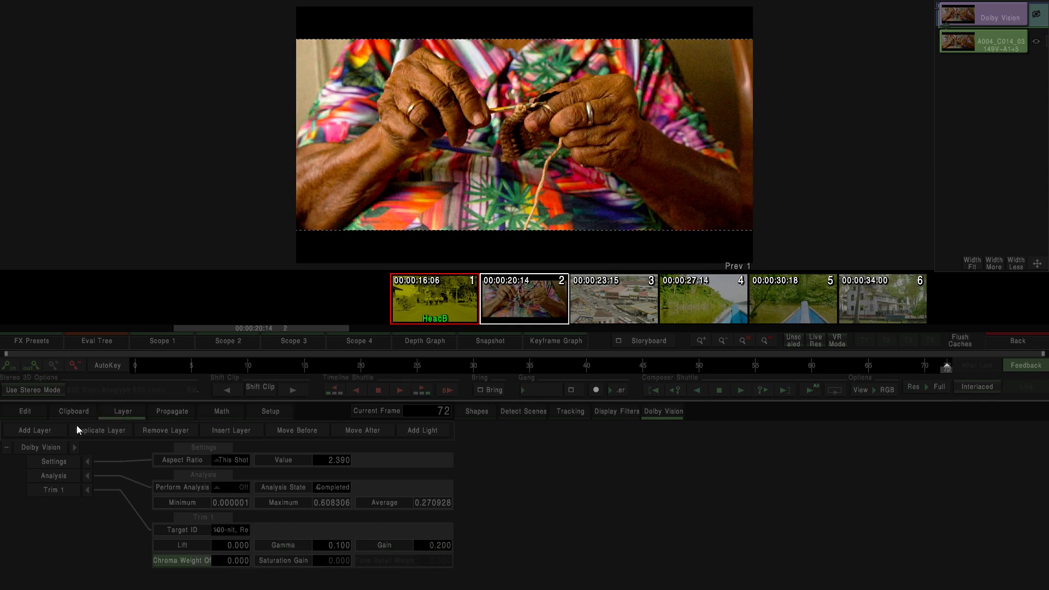
- Add Trim 2, 3 and 4 layers and inspect Trim 4's target list without changing it
left_click(48, 431)
left_click(47, 431)
left_click(47, 431)
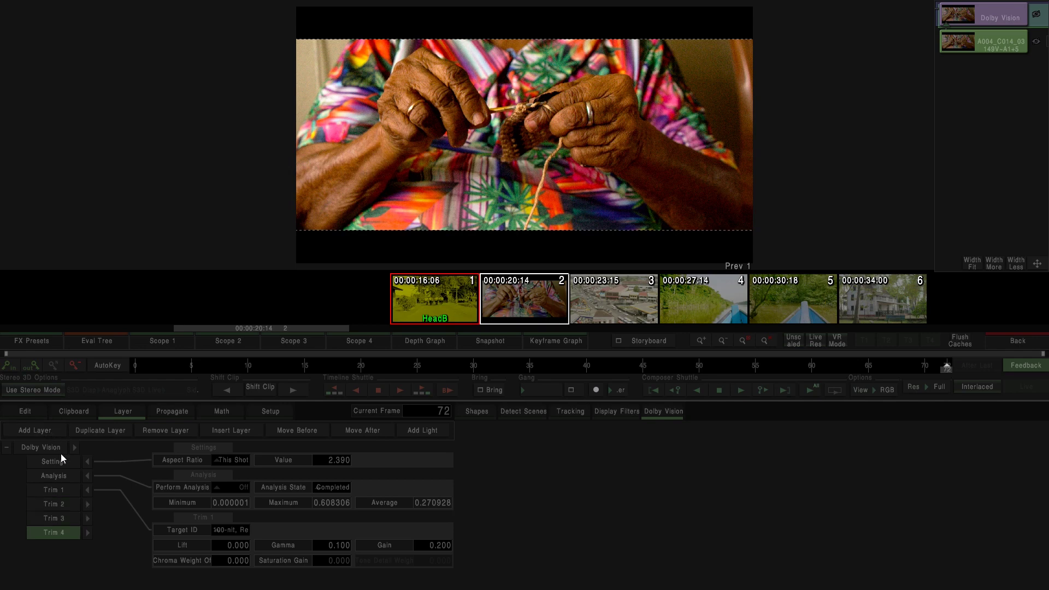
left_click(88, 532)
left_click(224, 587)
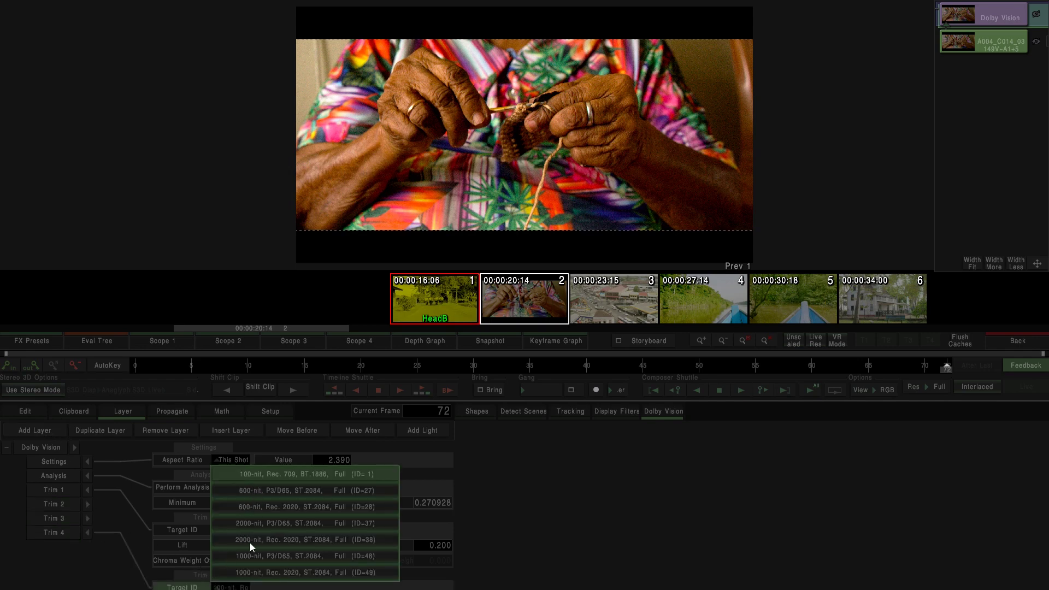
left_click(112, 558)
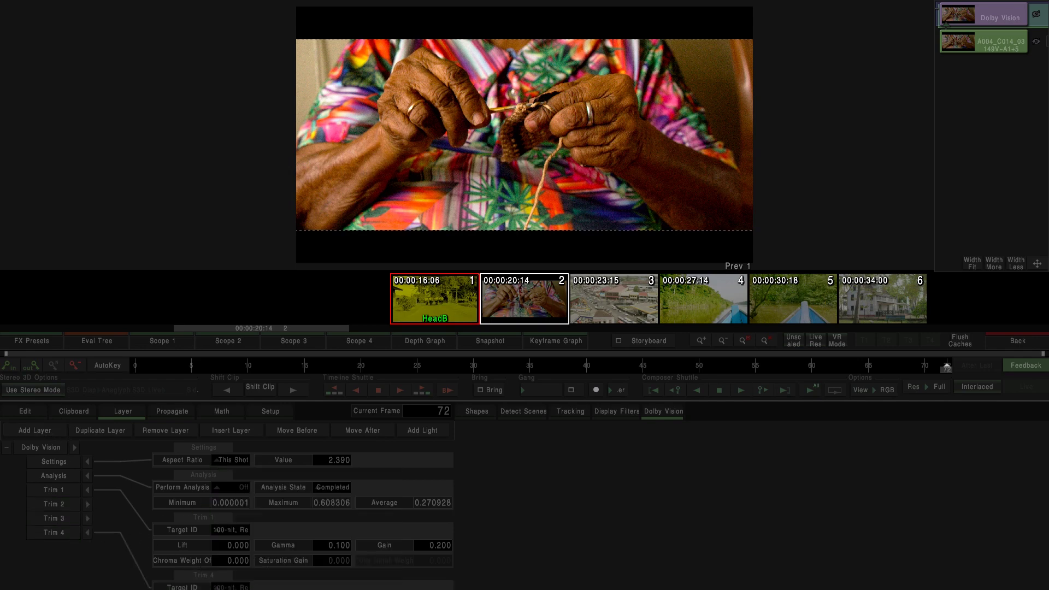
- Back on the timeline, select the two clips and set edit marks spanning 20:14 to 27:14
left_click(998, 343)
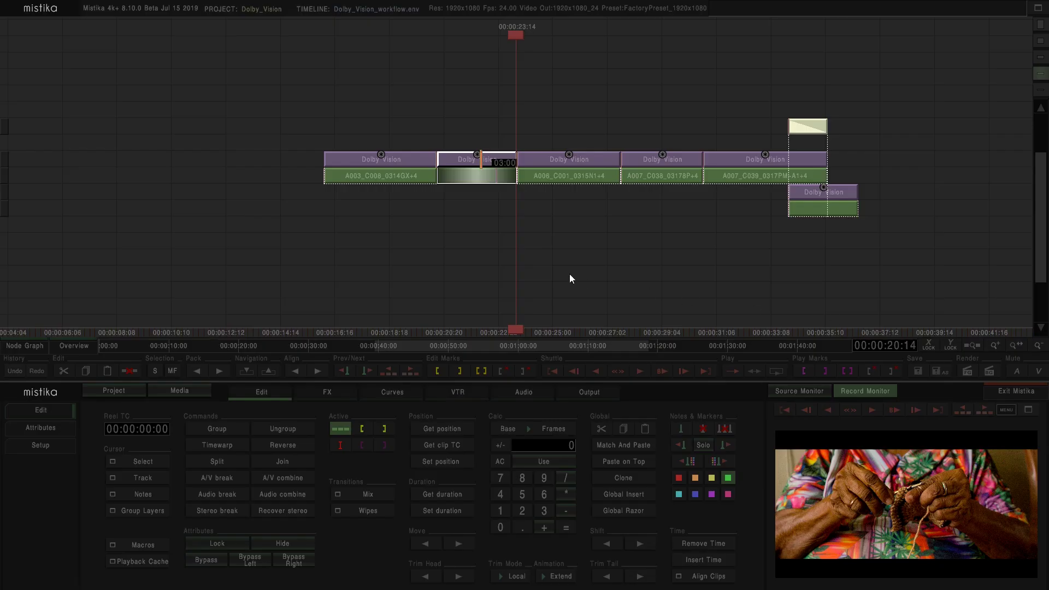
left_click_drag(598, 234, 475, 164)
left_click(480, 371)
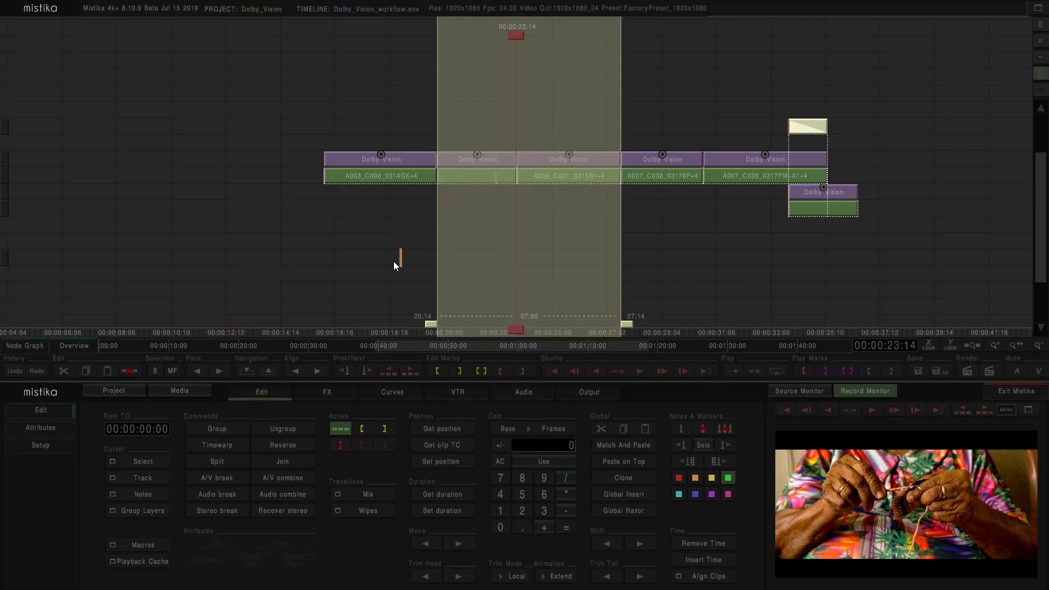
- Run the Export Dolby Metadata to XML macro and dismiss the duplicated-trims error
left_click(135, 544)
left_click(133, 529)
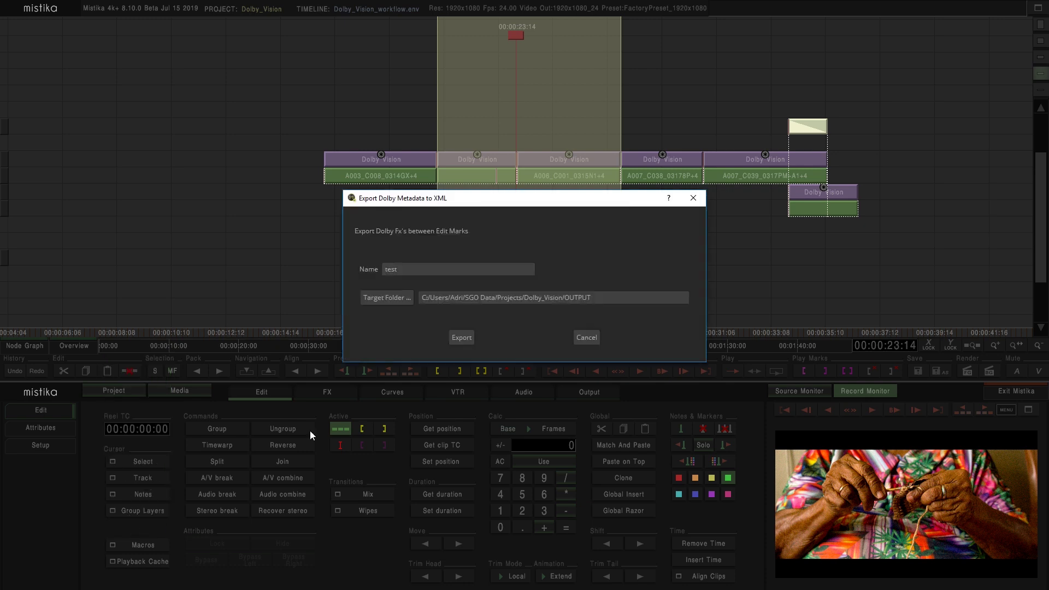
left_click(460, 337)
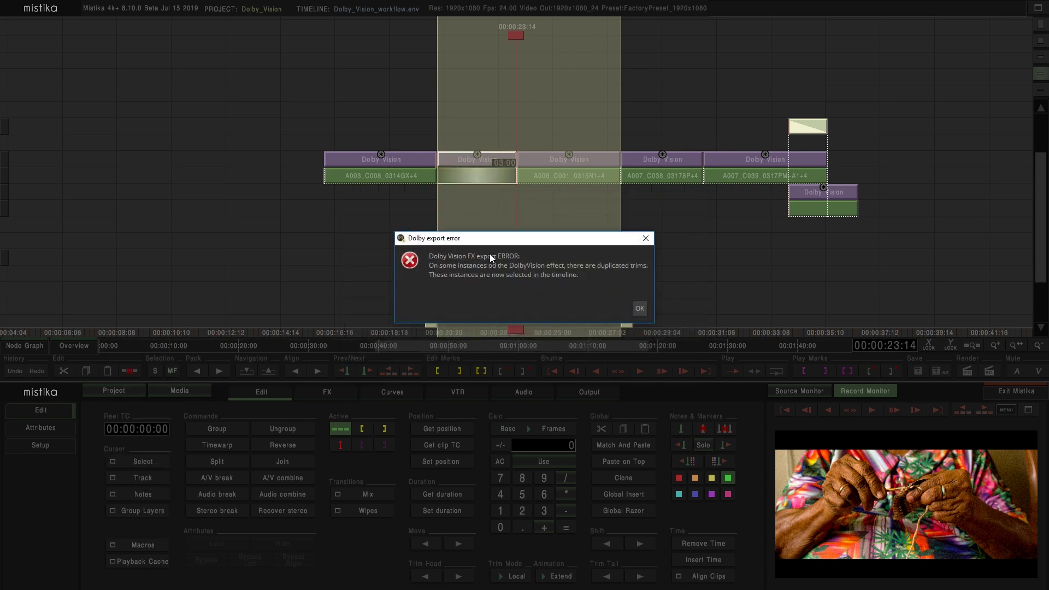
left_click(642, 309)
key("Return")
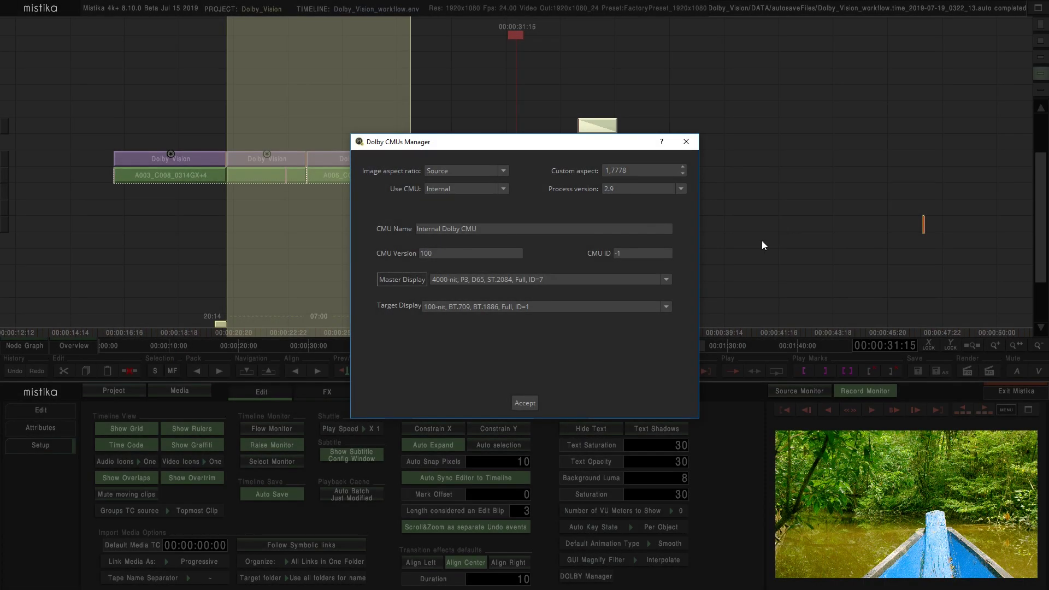
- Close the Dolby CMUs Manager, keeping the first target display option
left_click(431, 308)
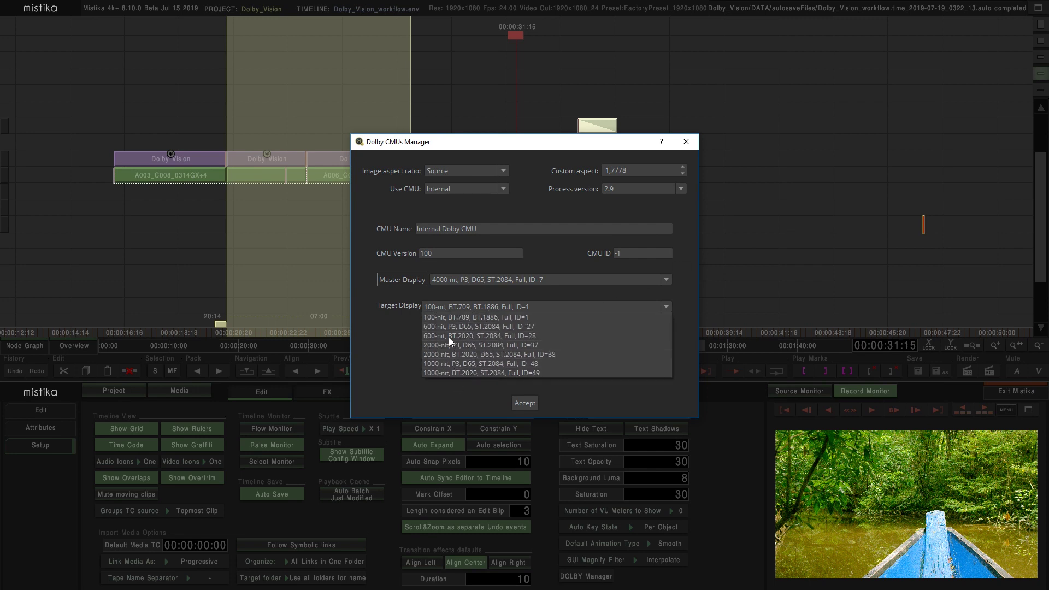
left_click(447, 320)
left_click(686, 141)
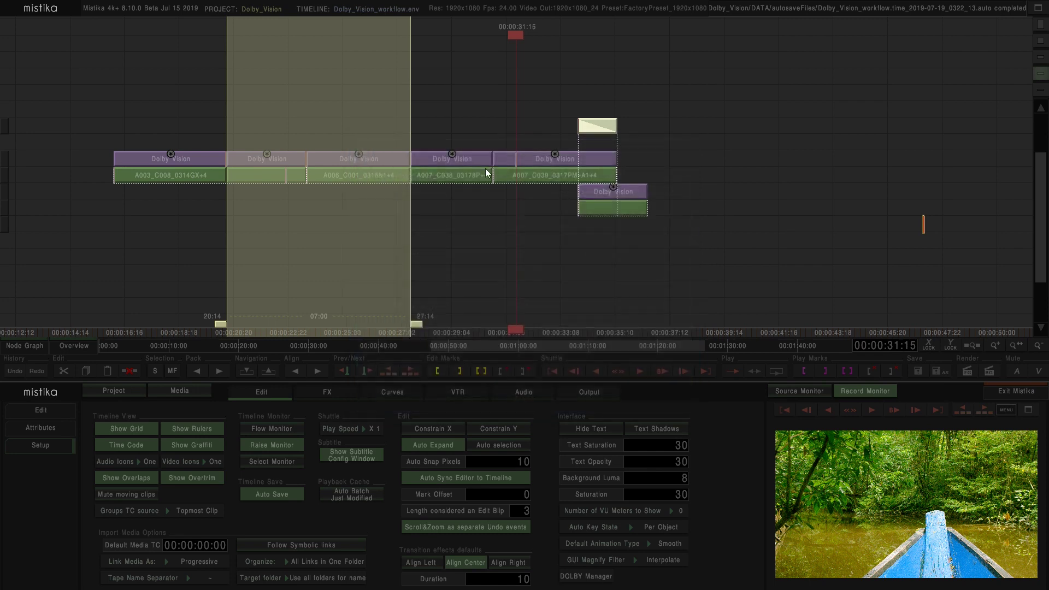
- Open the A007_C039 boat clip's Dolby Vision effect, check the Trim 2 targets, and zero its gamma
double_click(523, 163)
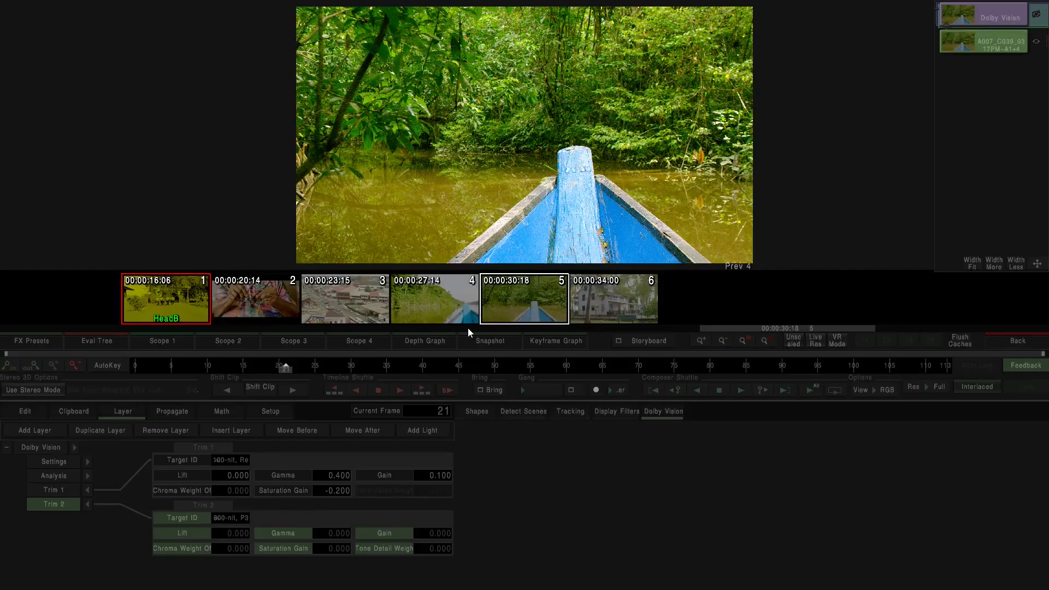
left_click(249, 519)
left_click(536, 521)
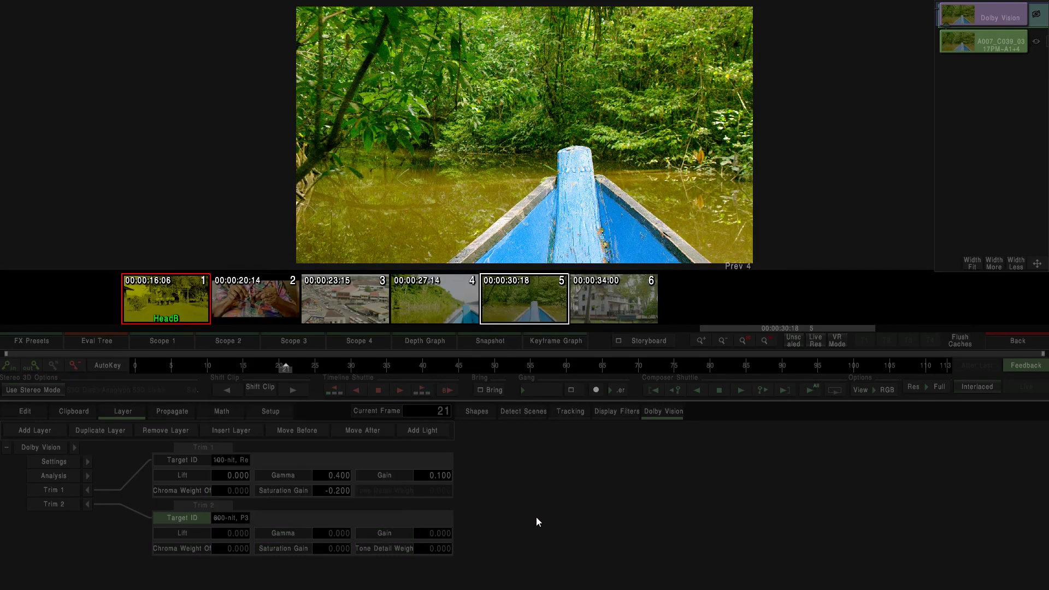
left_click_drag(322, 532, 292, 510)
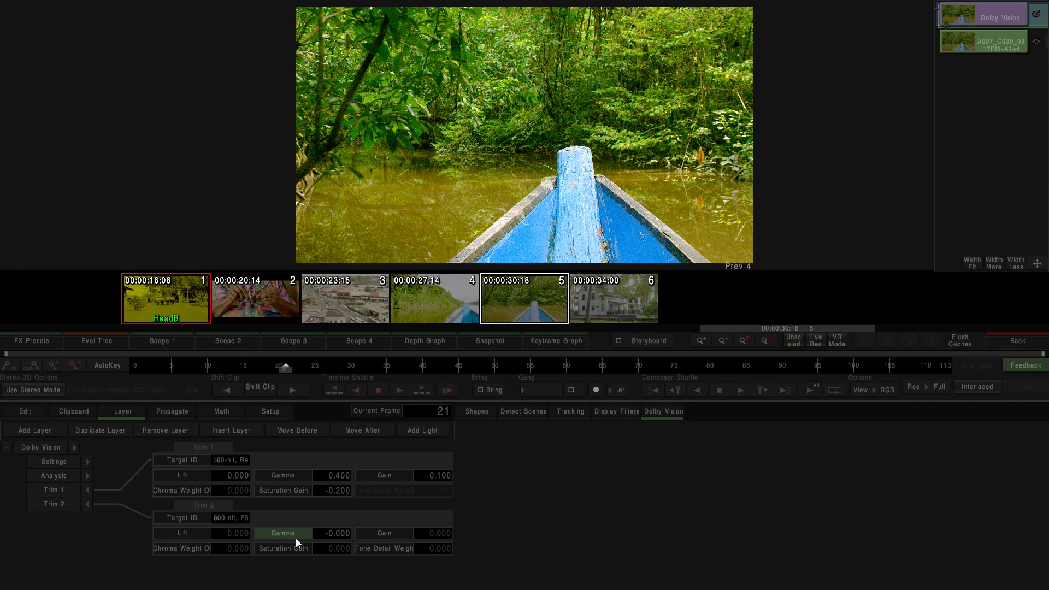
- Set the DOLBY Manager target display to 600-nit P3 (ID=27) and accept
left_click(1011, 341)
left_click(41, 451)
left_click(571, 576)
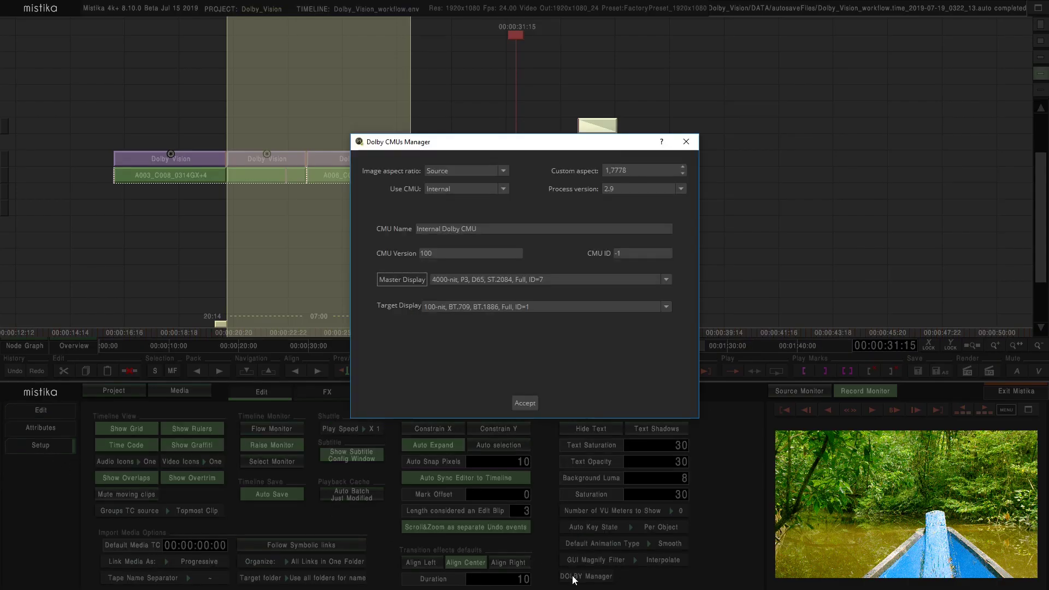
left_click(534, 309)
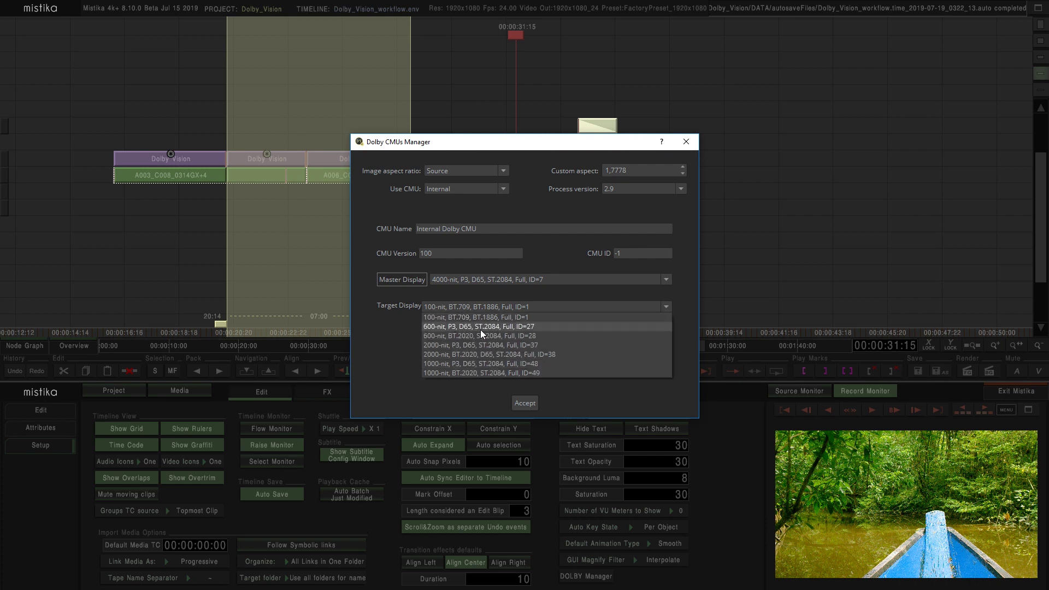
left_click(442, 328)
left_click(517, 403)
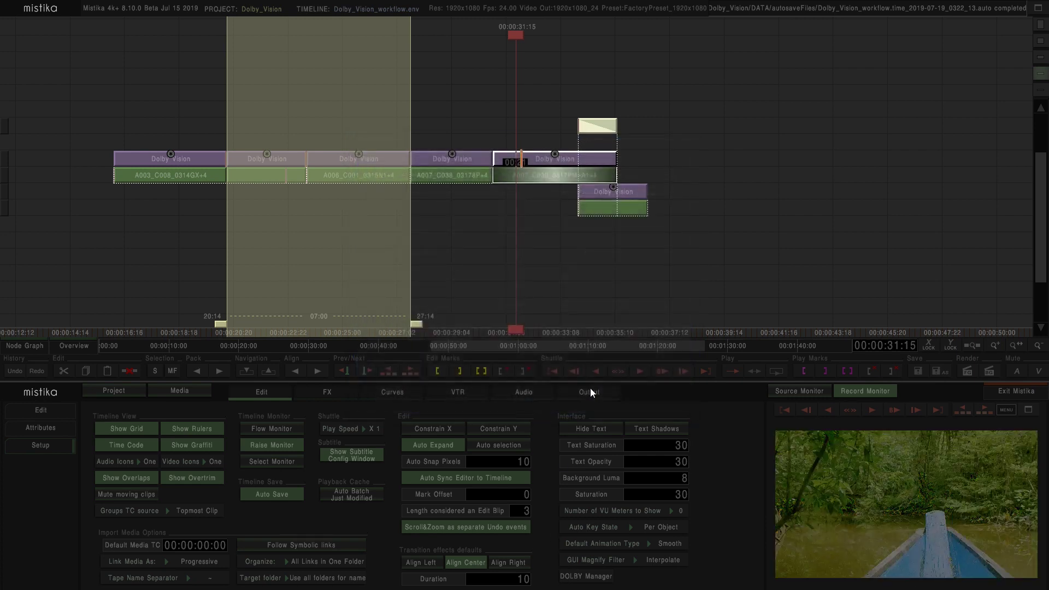
- Remove the Trim 2 pass from the boat clip's Dolby Vision effect, leaving only Trim 1
double_click(541, 162)
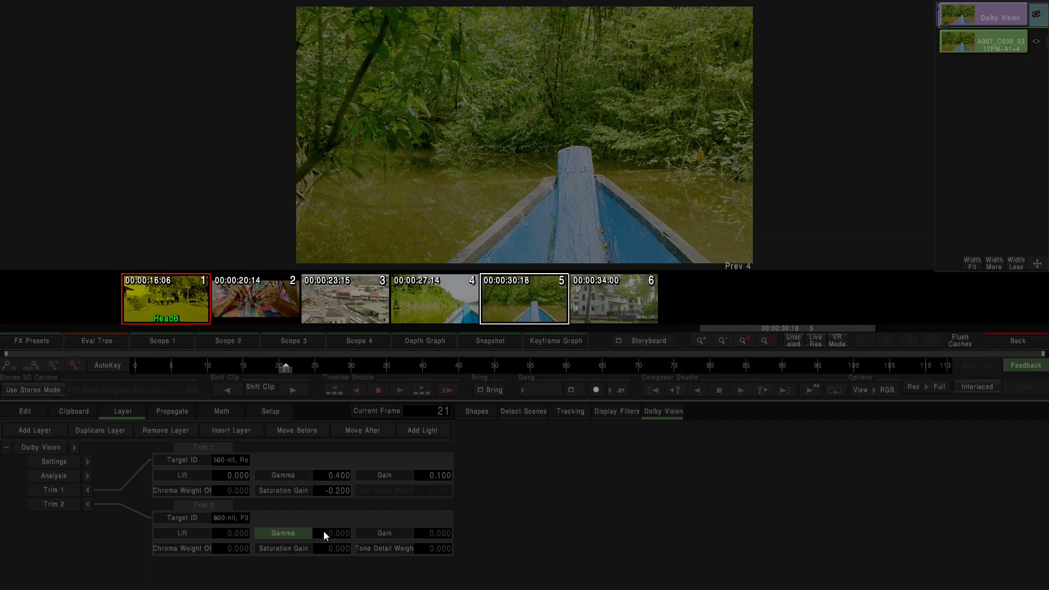
left_click_drag(404, 532, 326, 532)
left_click(297, 533)
left_click(54, 502)
left_click(171, 430)
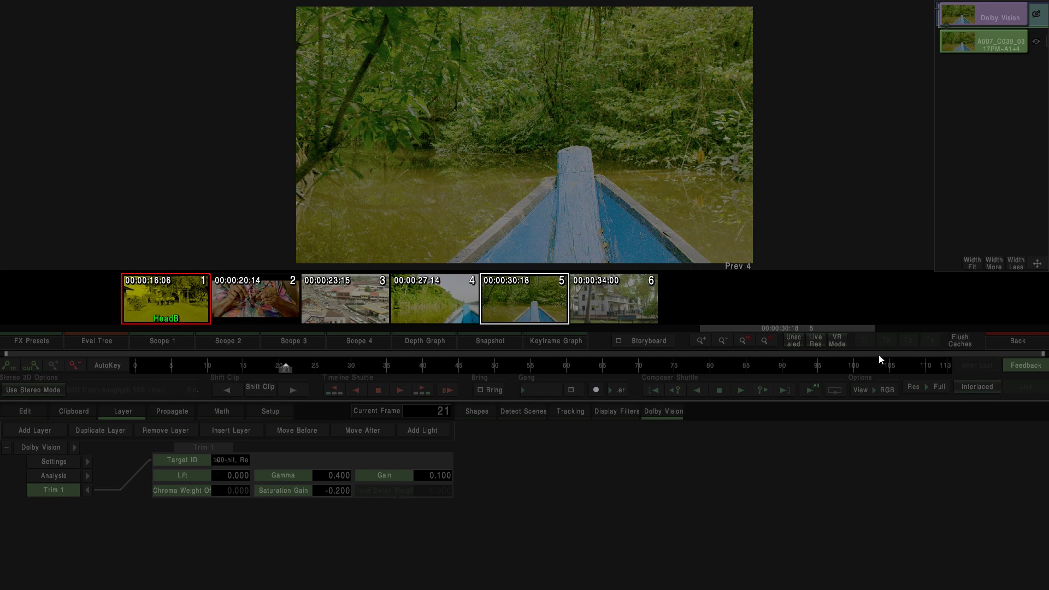
left_click(988, 338)
- Reopen the DOLBY Manager from the Setup options
left_click(40, 444)
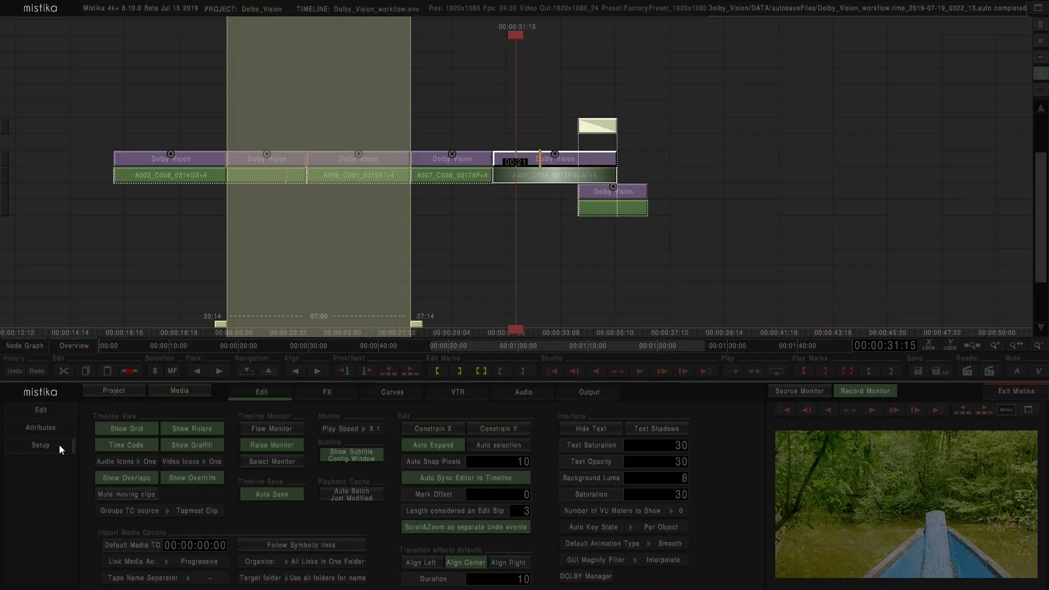
left_click(586, 576)
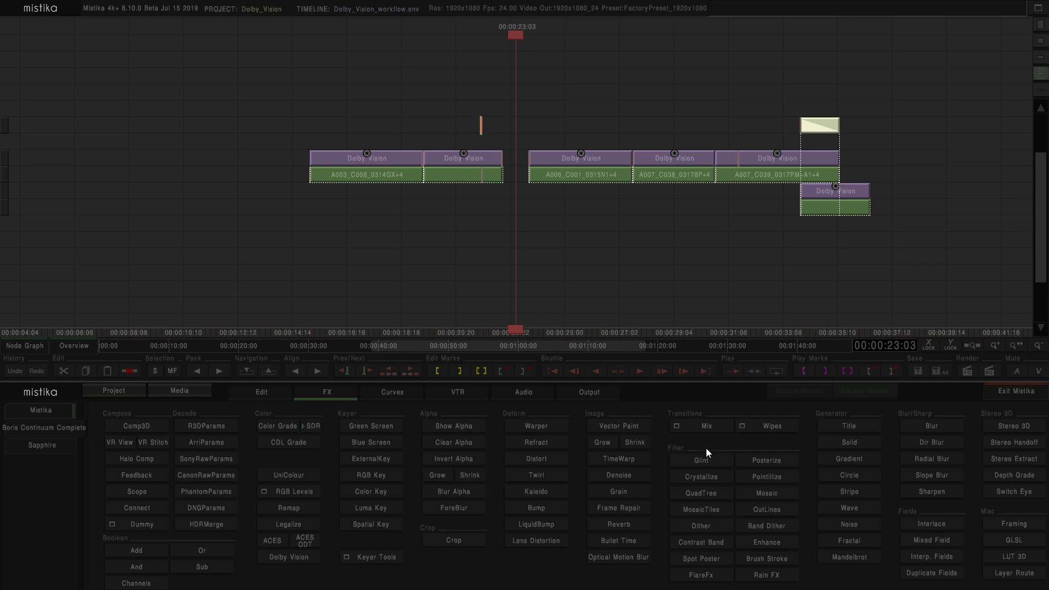
- Drop a graded shot into the timeline gap and compare its Dolby Vision bypass on left and right views
left_click(850, 442)
left_click_drag(509, 146, 519, 178)
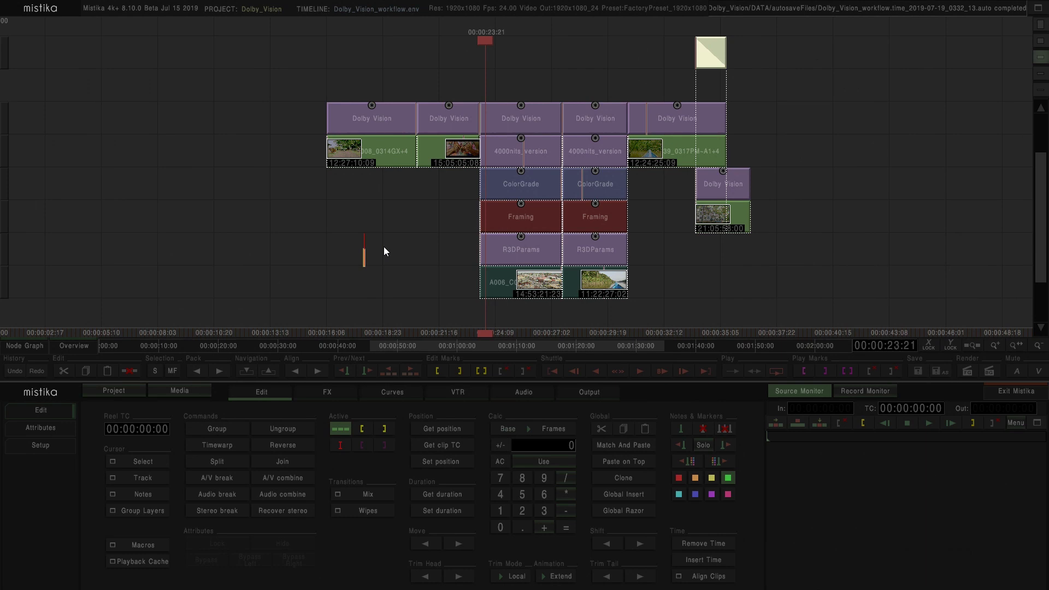
left_click(511, 122)
left_click(249, 563)
left_click(288, 563)
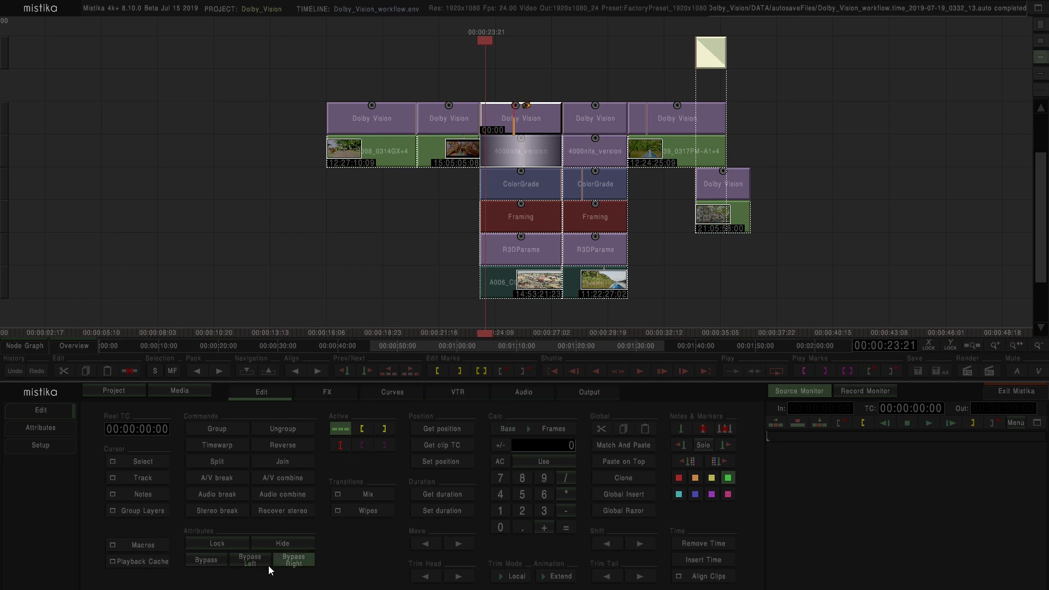
left_click(404, 261)
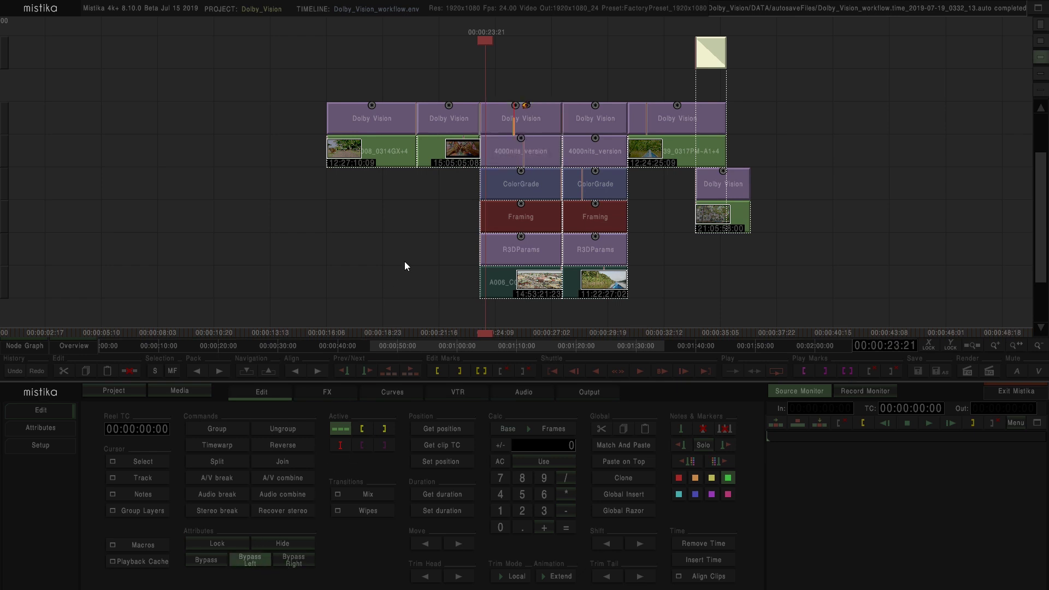
- Move the 4000nits_version effects stack slightly earlier, turn bypass off, and marquee-select all clips
left_click(488, 158)
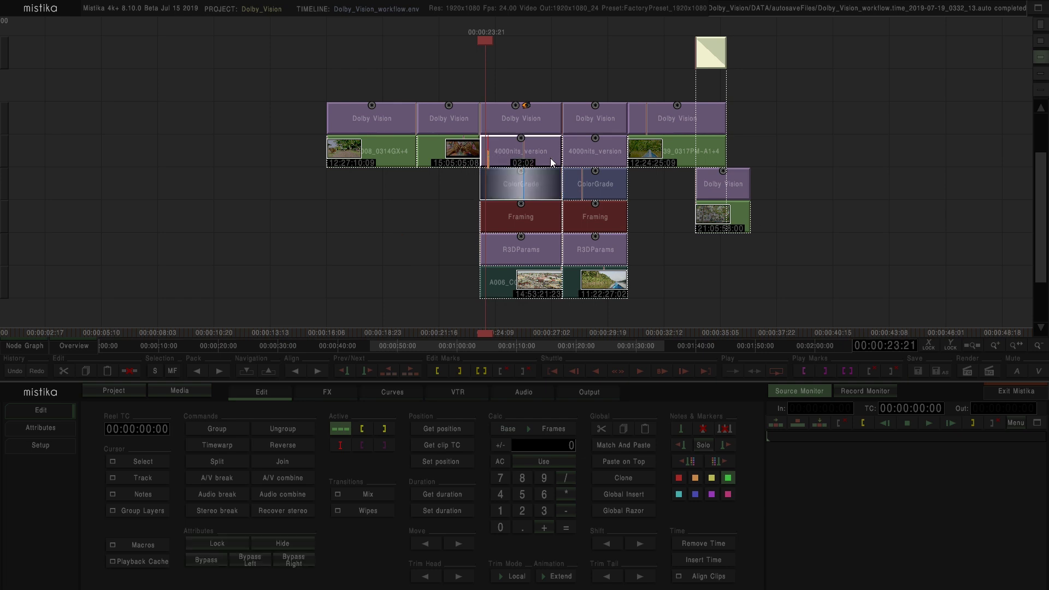
left_click(487, 120)
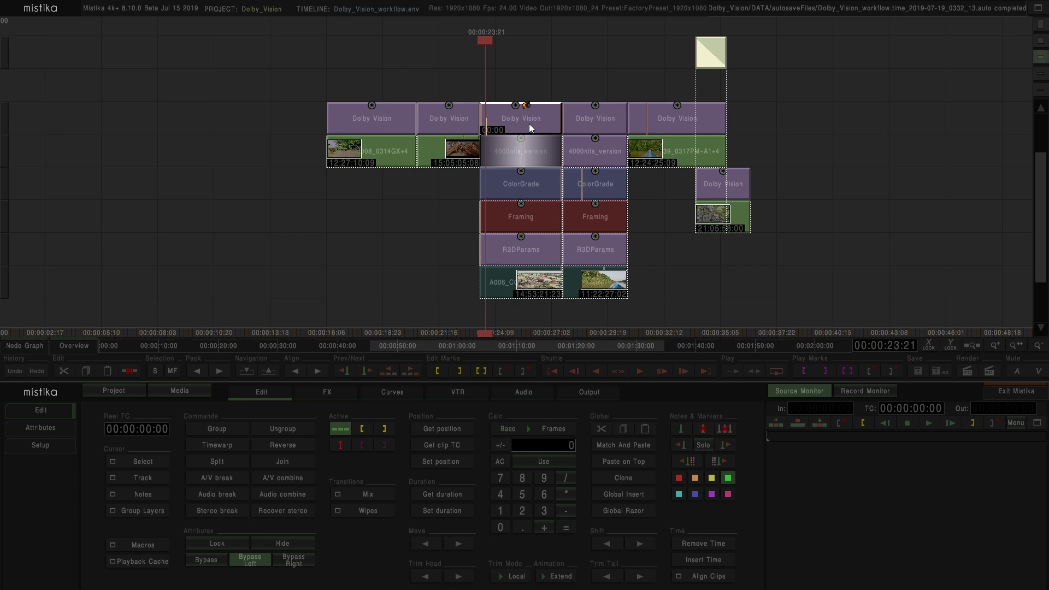
left_click_drag(531, 186, 528, 183)
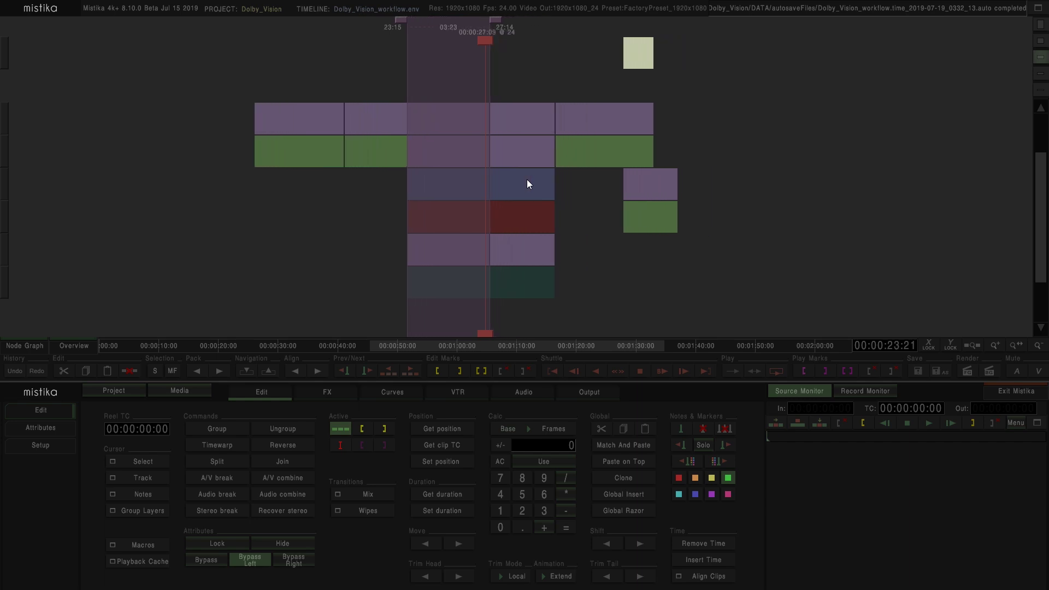
left_click_drag(525, 179, 510, 143)
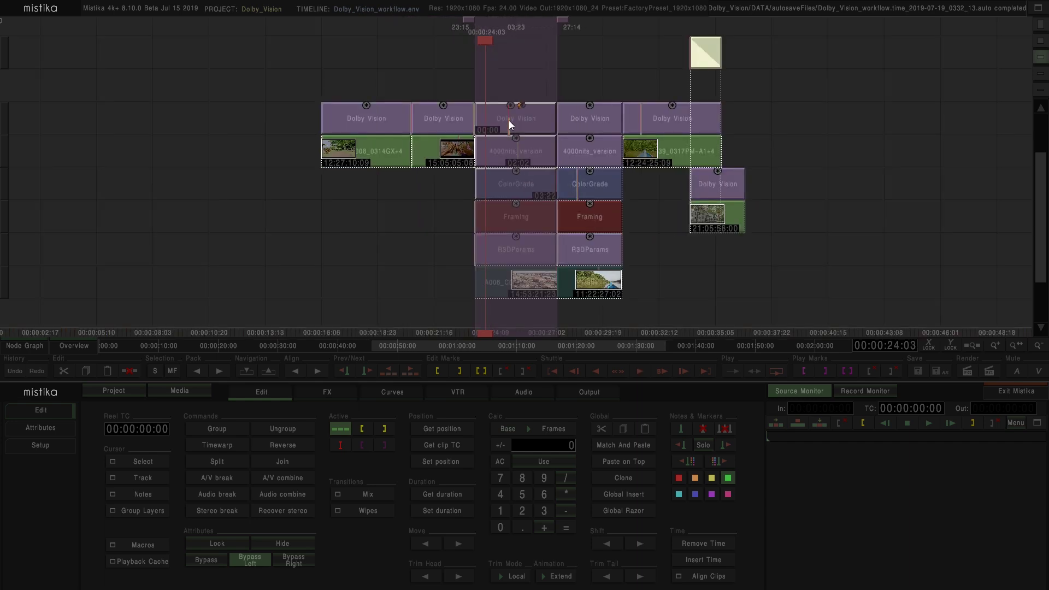
left_click(505, 129)
left_click(245, 560)
left_click_drag(261, 52, 818, 335)
left_click_drag(818, 336, 815, 333)
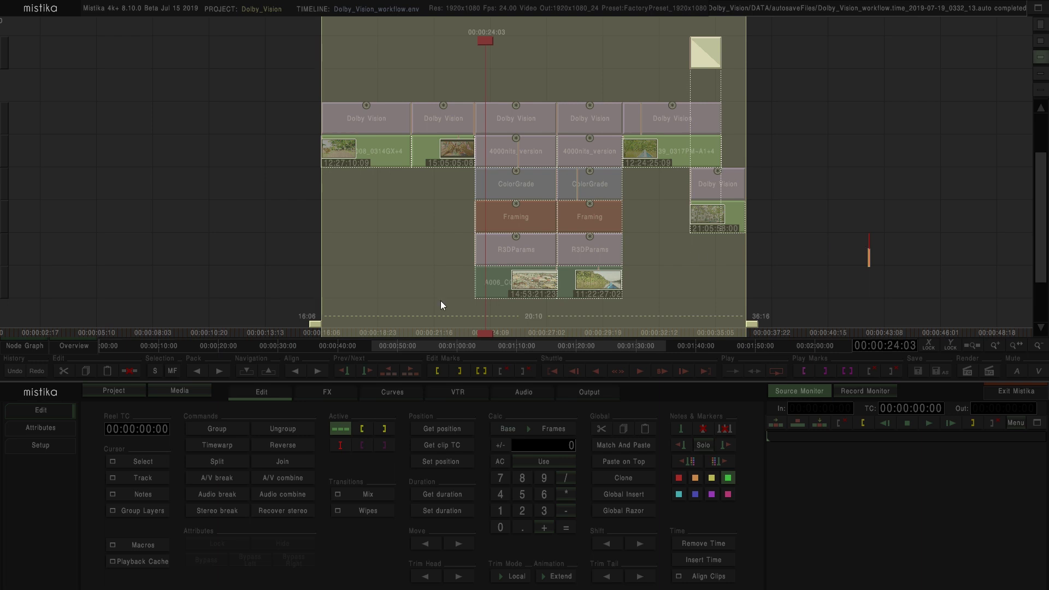
- Export the marked range's Dolby Vision metadata as an XML named Dolby into the OUTPUT folder
left_click(143, 545)
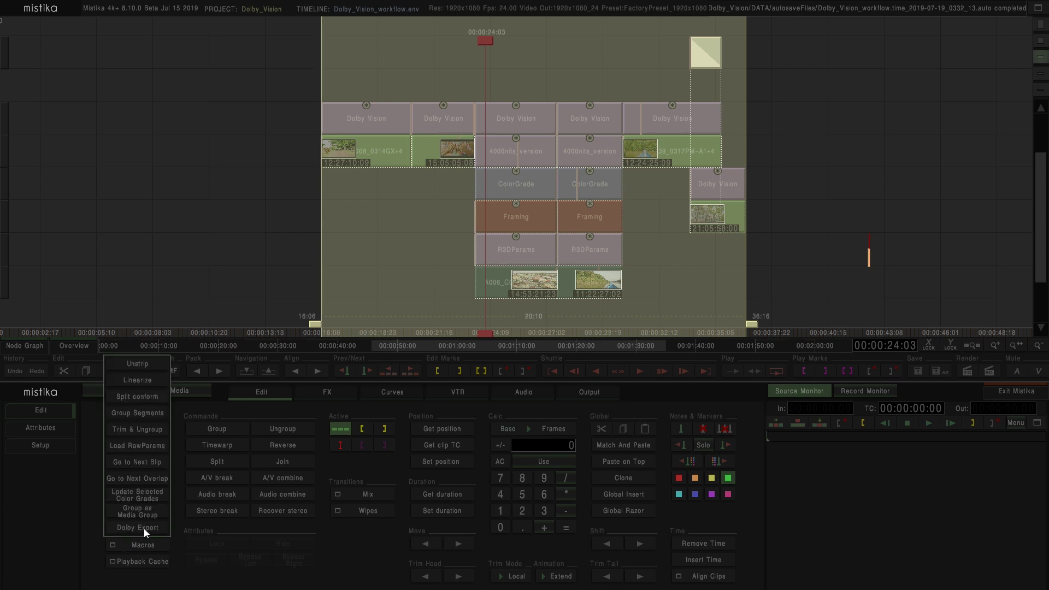
left_click(145, 528)
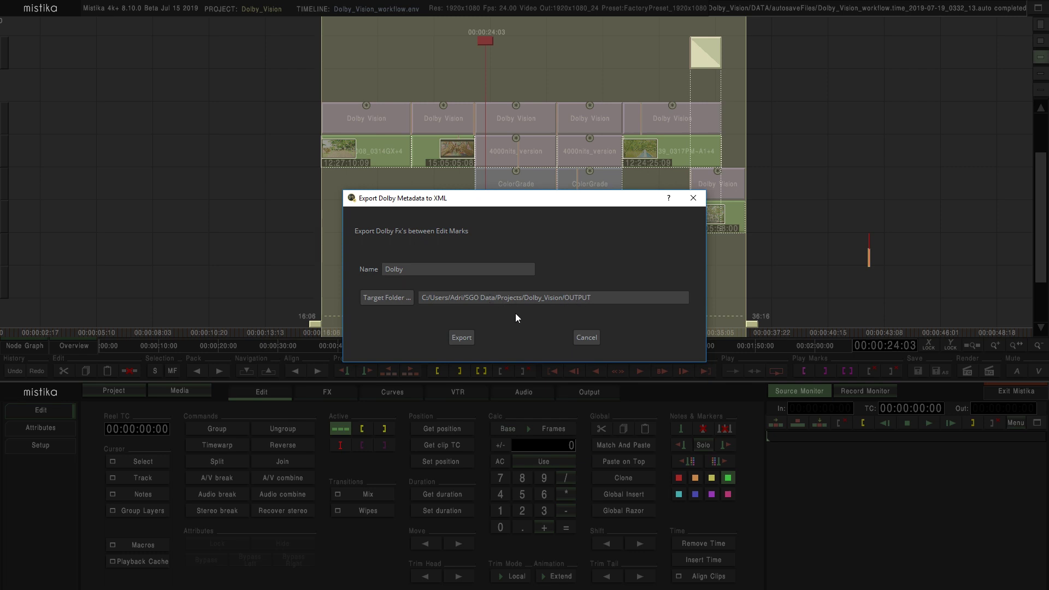
left_click(459, 337)
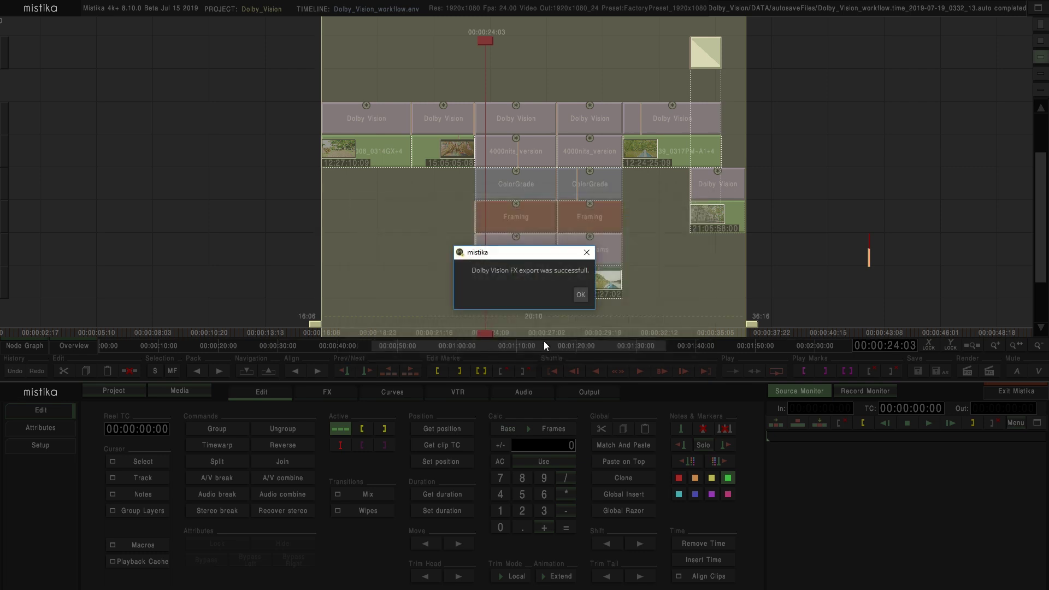
left_click(580, 296)
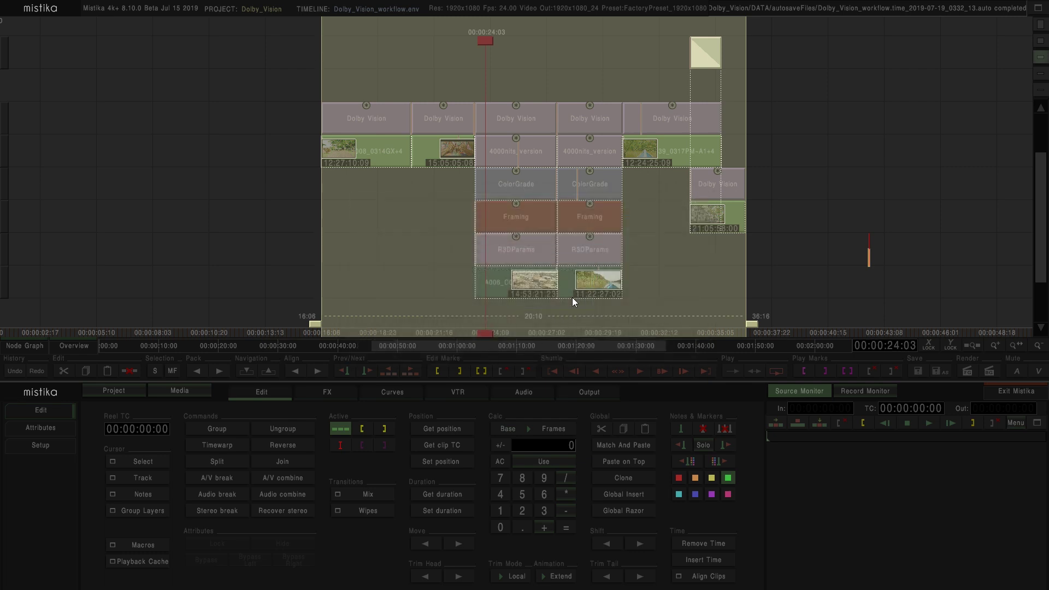
- Change the render output format from Image sequence to MXF Dolby HDR
left_click(588, 392)
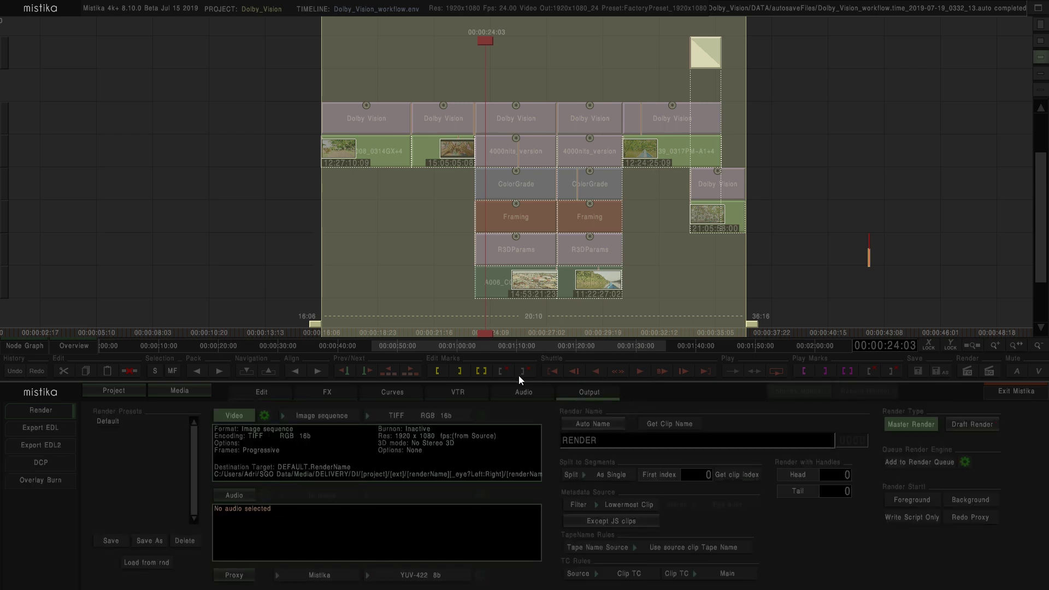
left_click(323, 416)
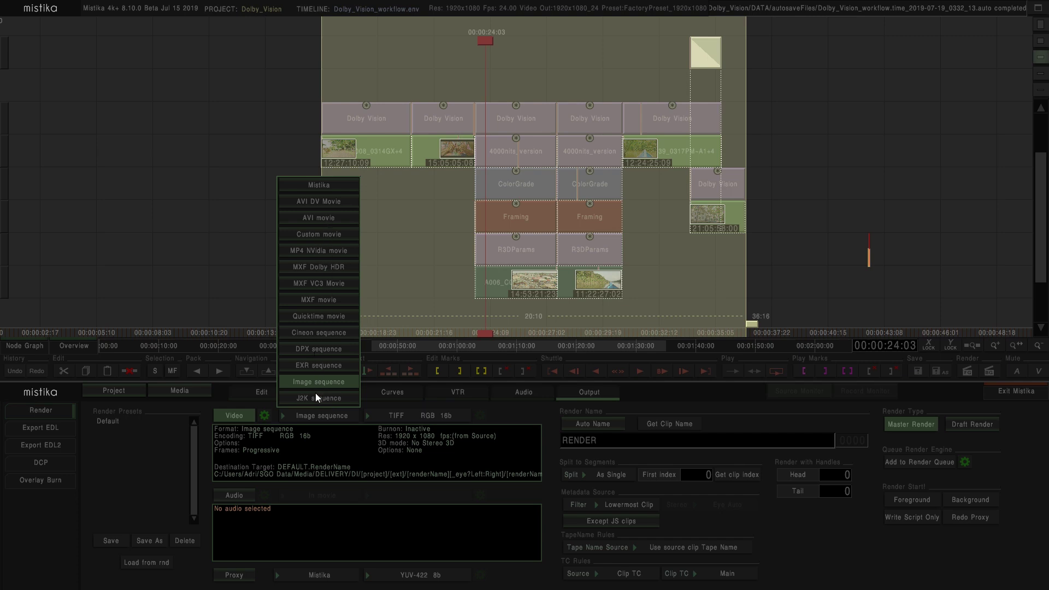
left_click(303, 268)
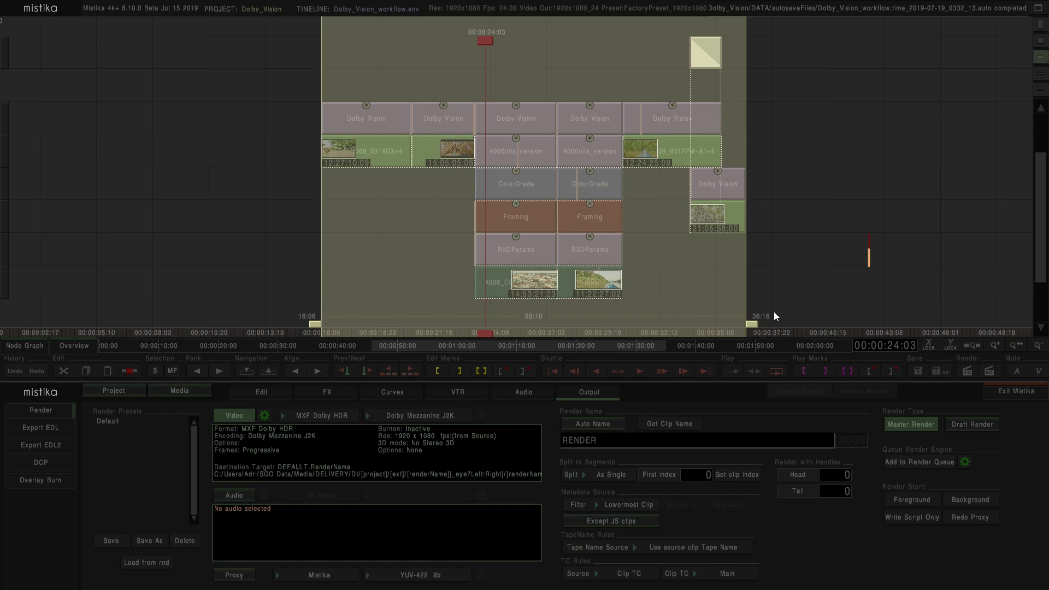
- Drag Dolby.xml from the refreshed OUTPUT folder onto empty timeline space as new clips
left_click_drag(828, 268, 478, 268)
left_click(180, 390)
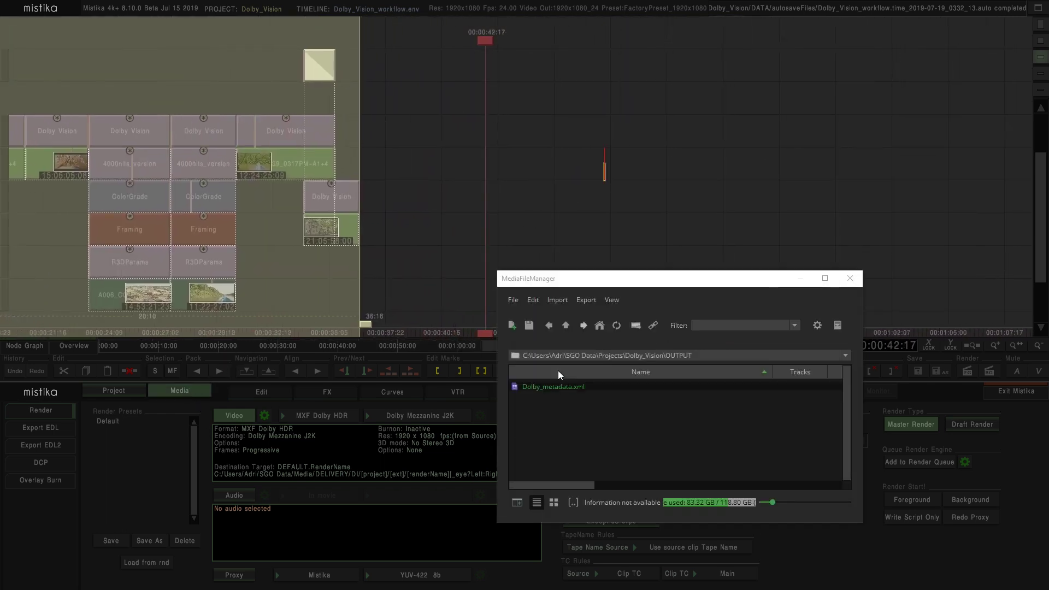
left_click(616, 326)
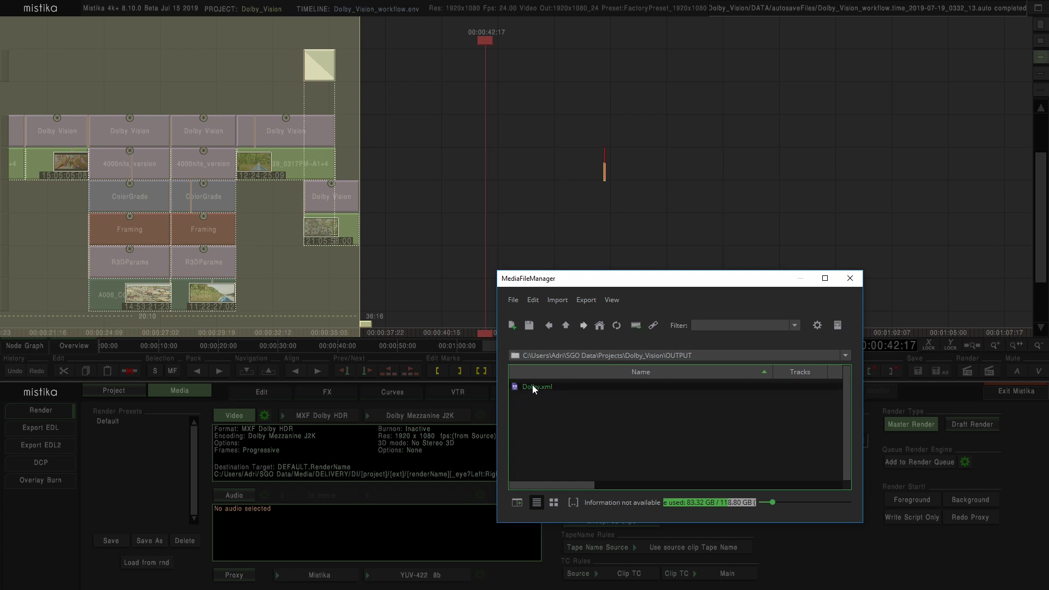
left_click_drag(533, 386, 643, 140)
left_click_drag(633, 187, 381, 212)
- Close the MediaFileManager and frame the newly imported row of Dolby Vision clips
left_click(850, 278)
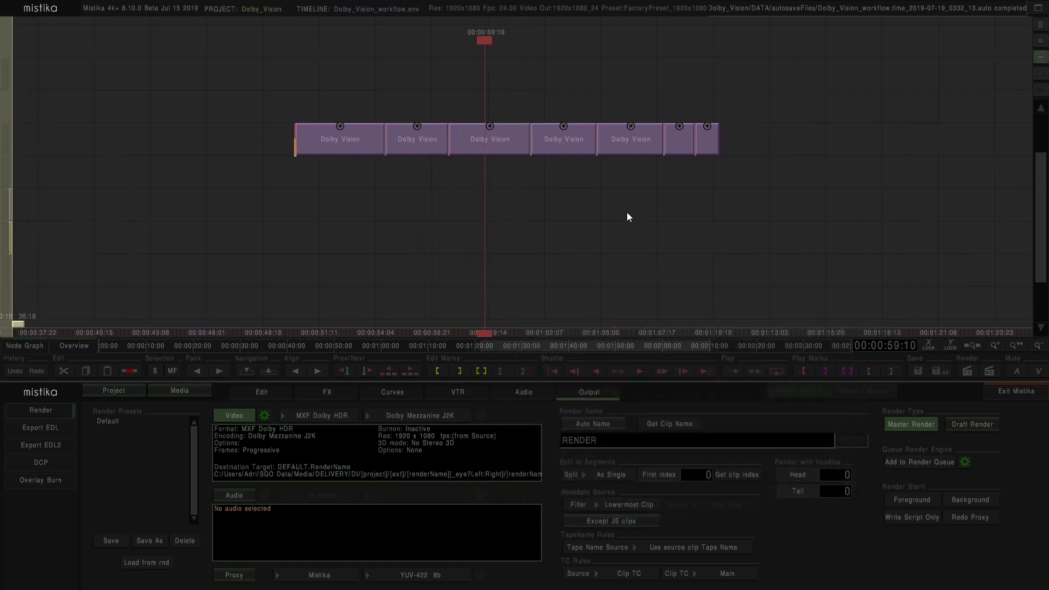
left_click_drag(631, 214, 664, 217)
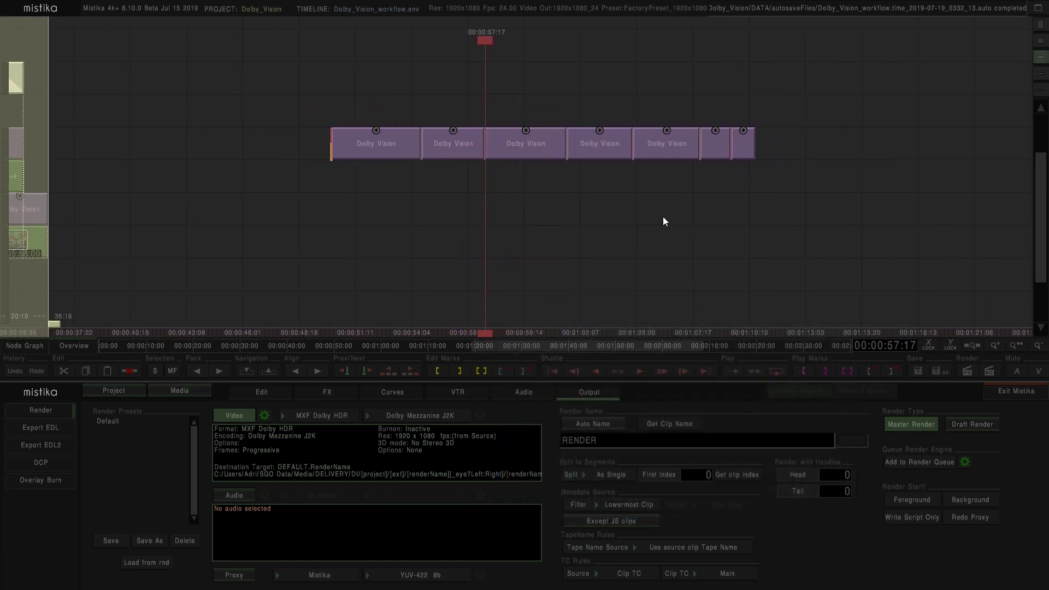